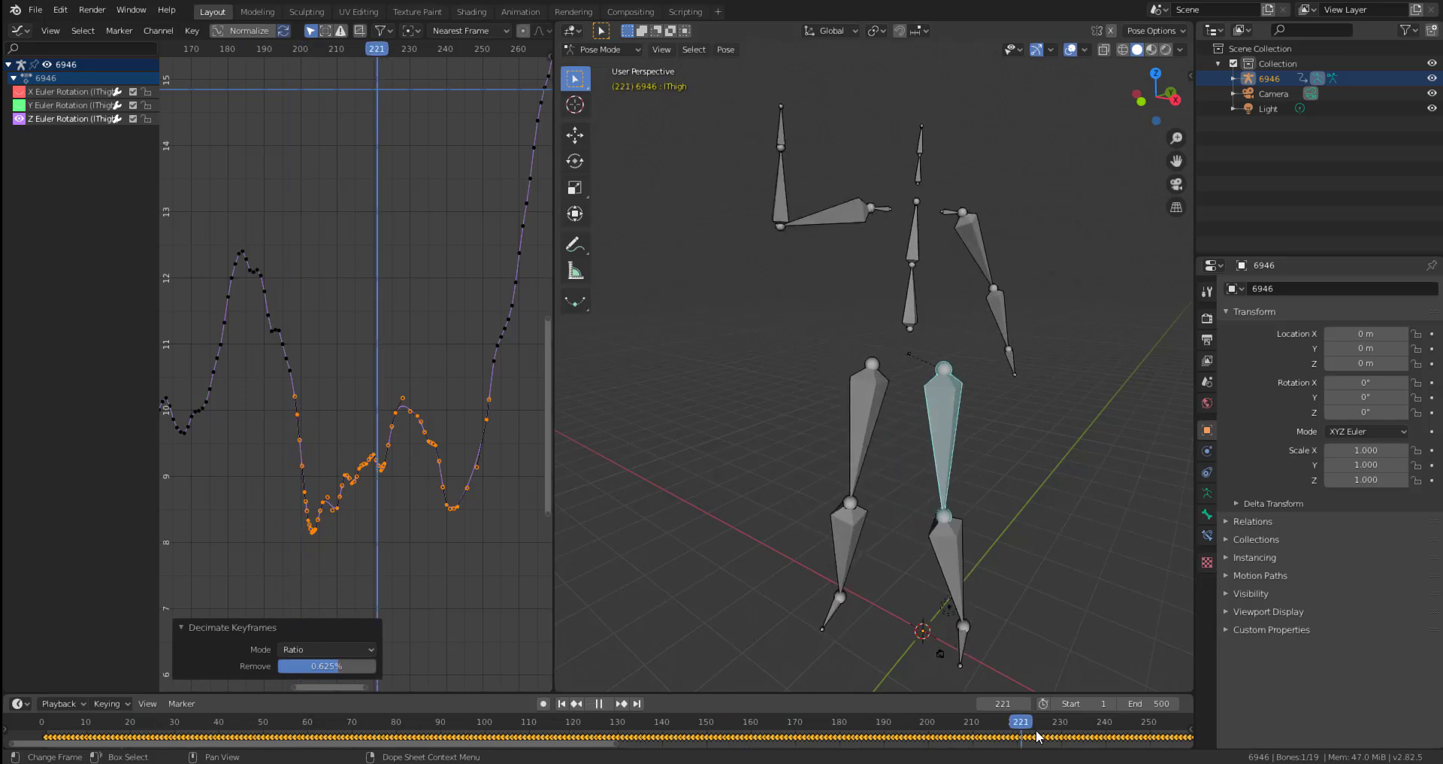
Stop the playback, return to frame 0 and play the 6946 armature's animation from there.
key(Escape)
scroll(962, 500, down, 5)
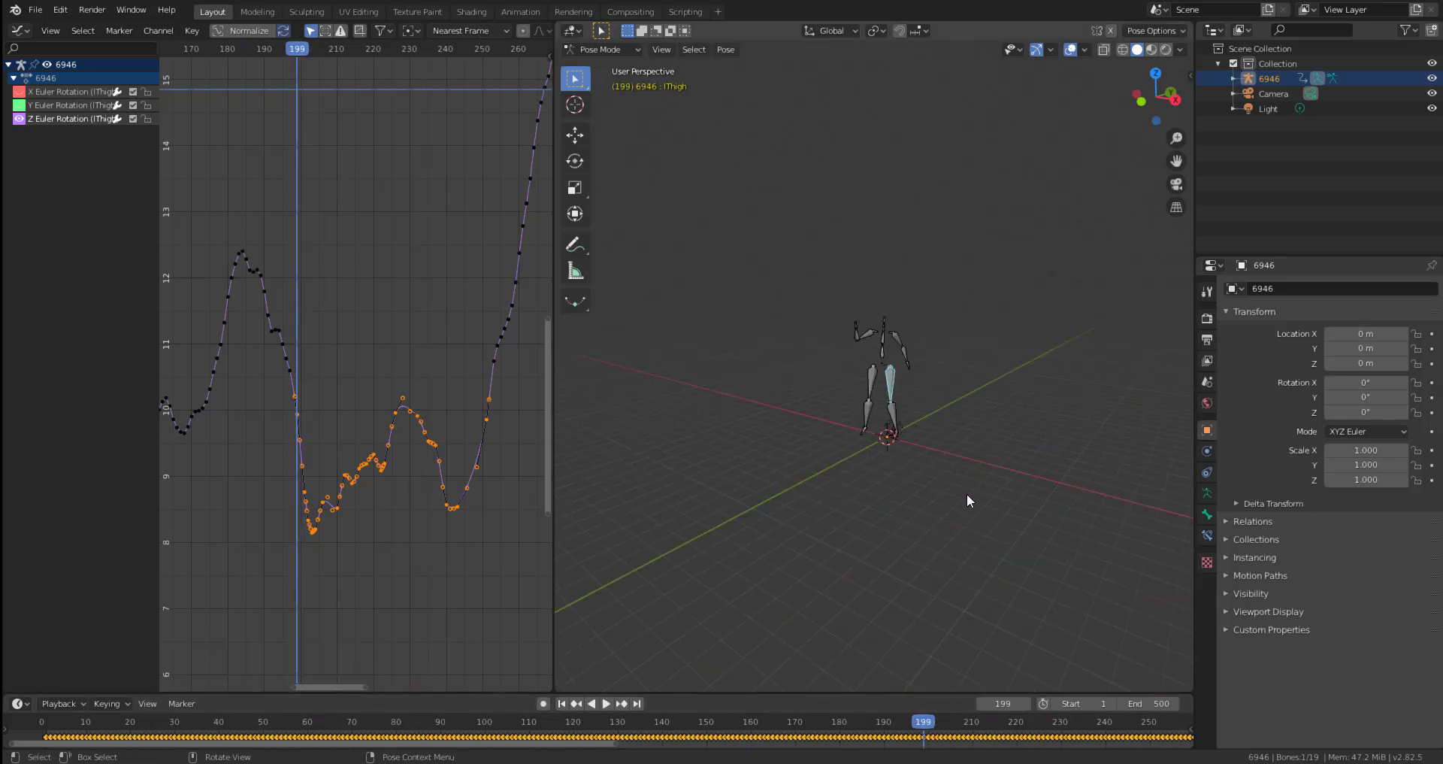
scroll(966, 493, down, 4)
scroll(890, 462, up, 6)
drag(928, 720, 38, 714)
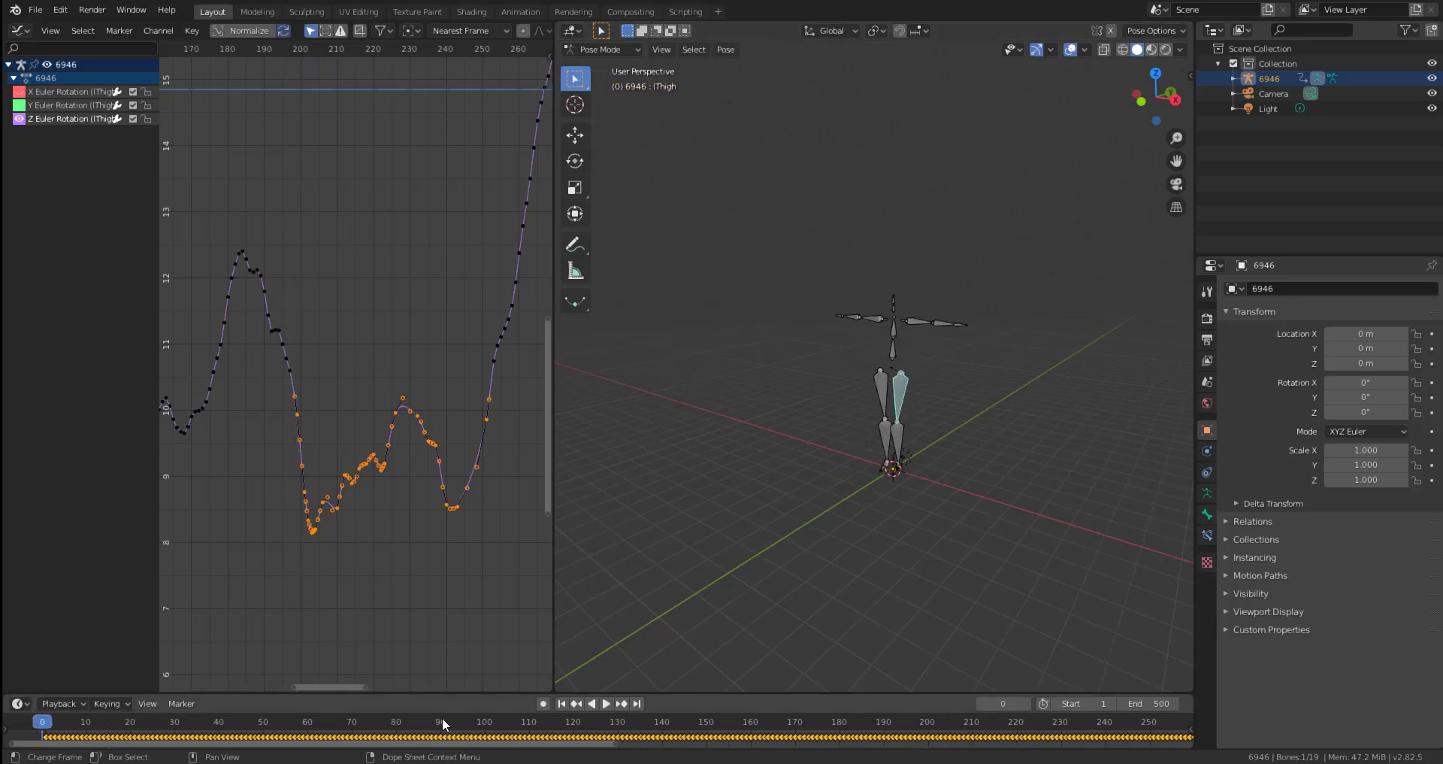
click(615, 703)
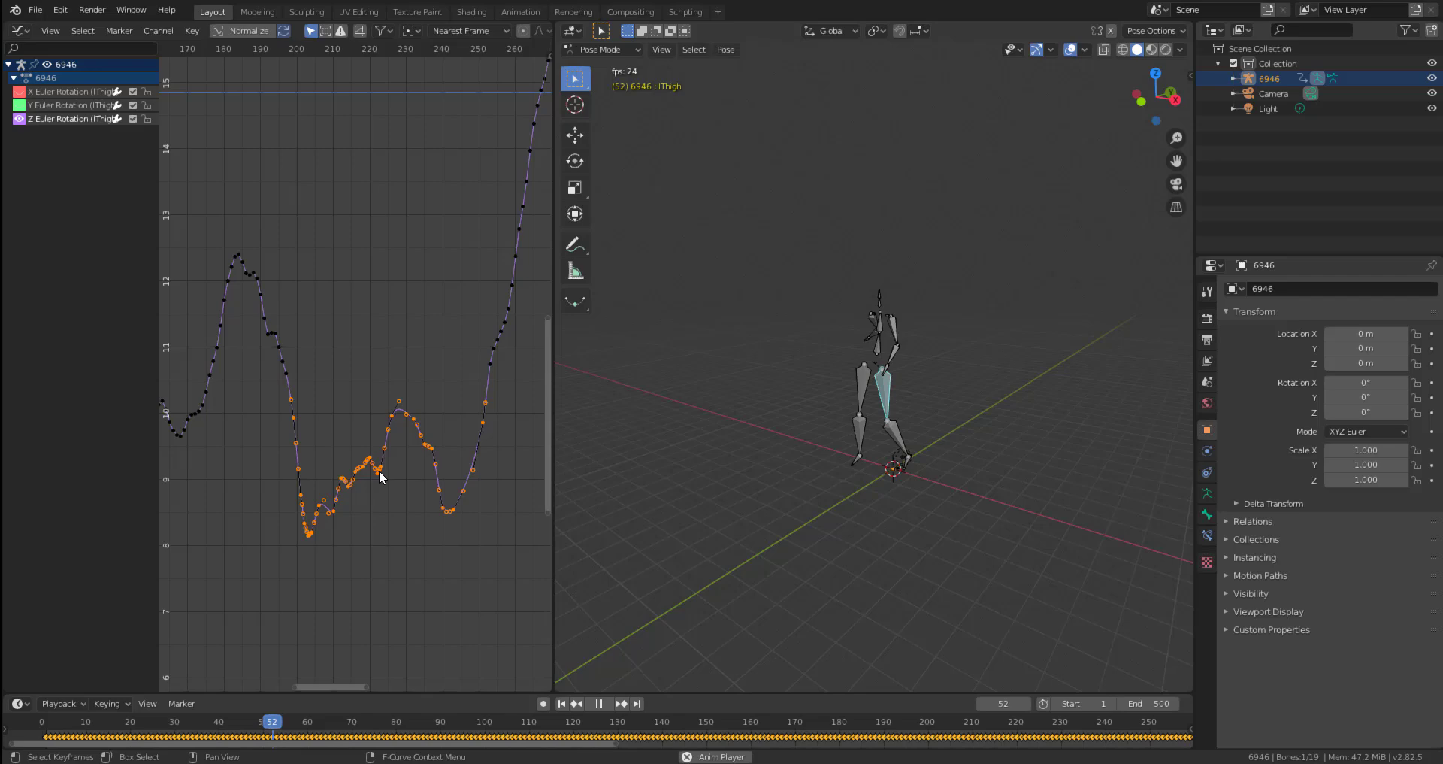
scroll(944, 296, up, 7)
scroll(948, 296, down, 4)
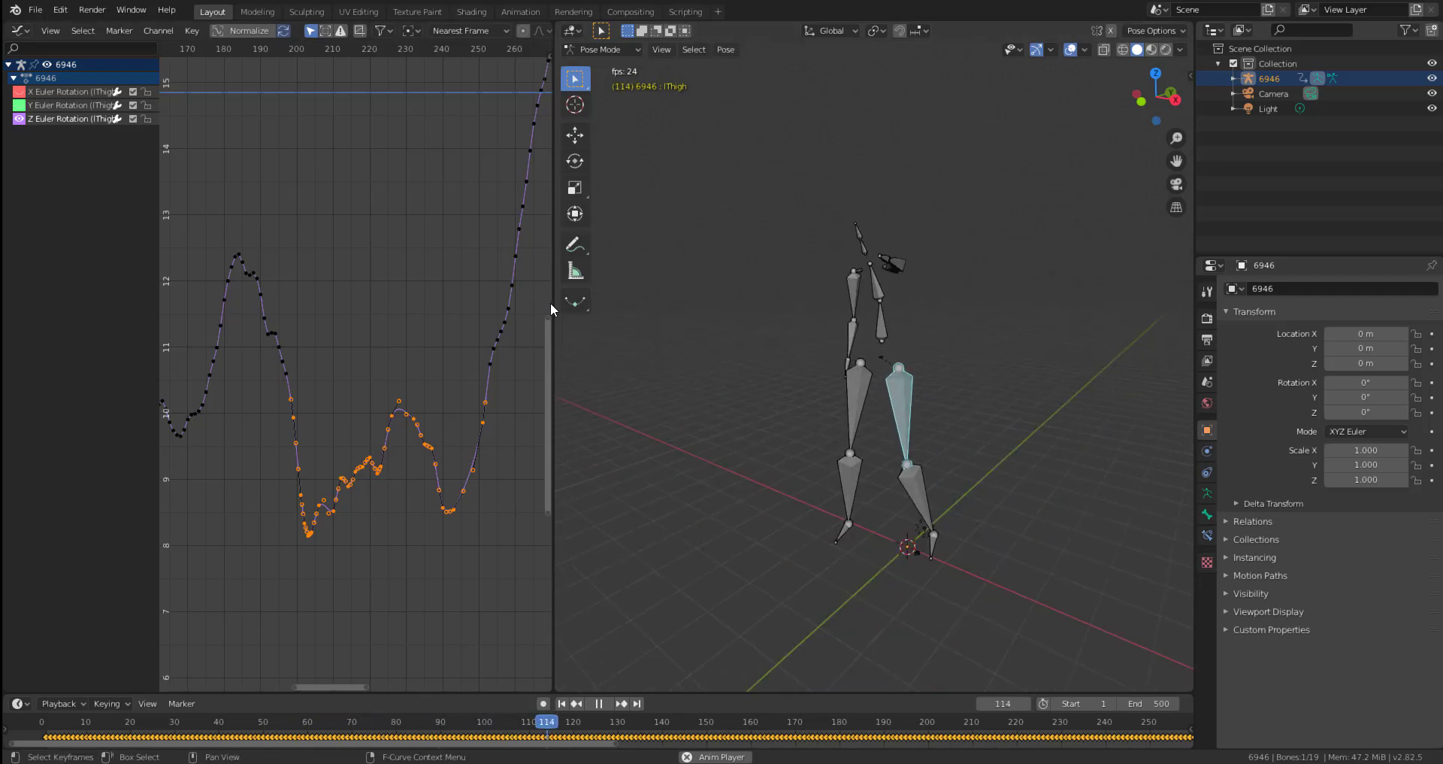
Widen the 3D viewport over the Graph Editor and watch the armature's motion from the front across the whole timeline.
drag(551, 309, 85, 308)
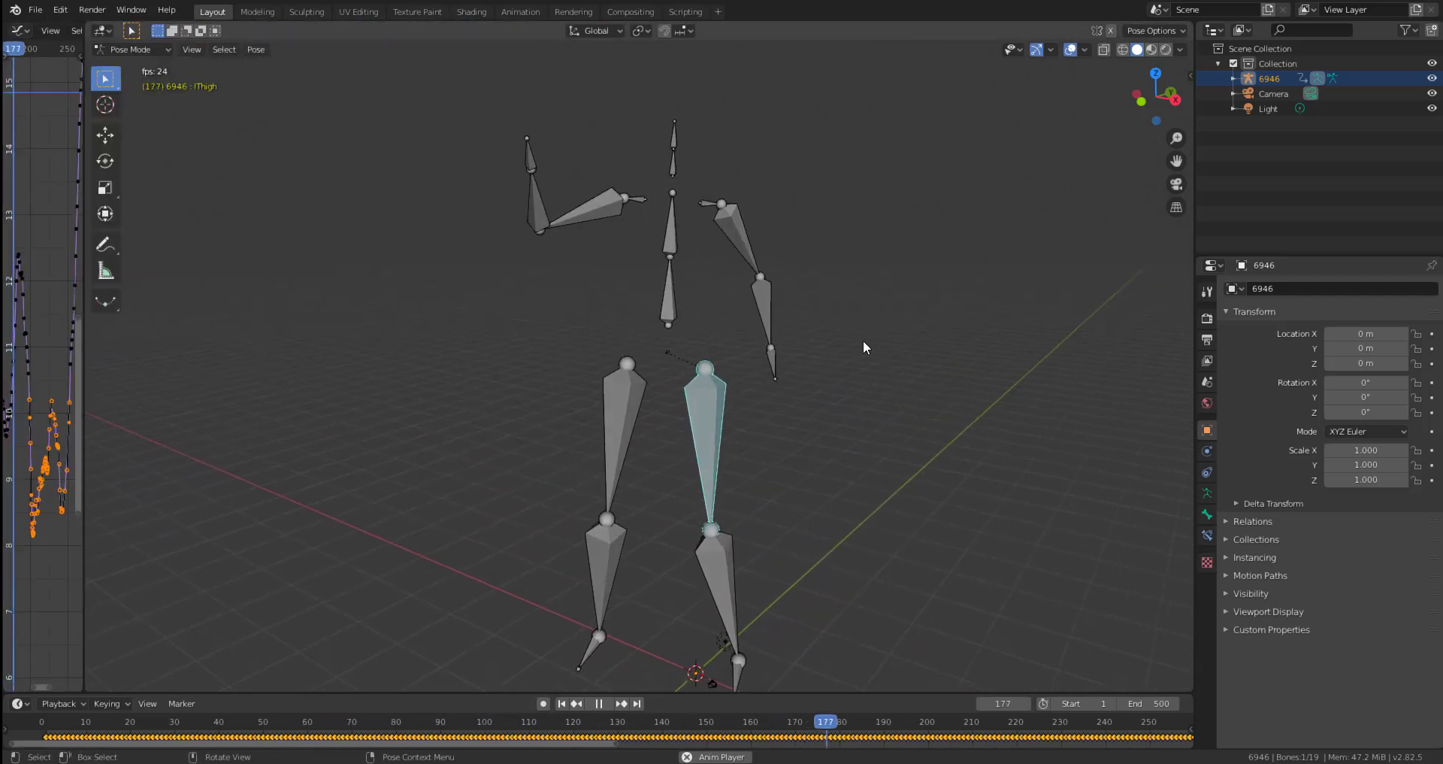
scroll(863, 348, down, 5)
middle_drag(860, 357, 705, 499)
drag(617, 742, 1237, 733)
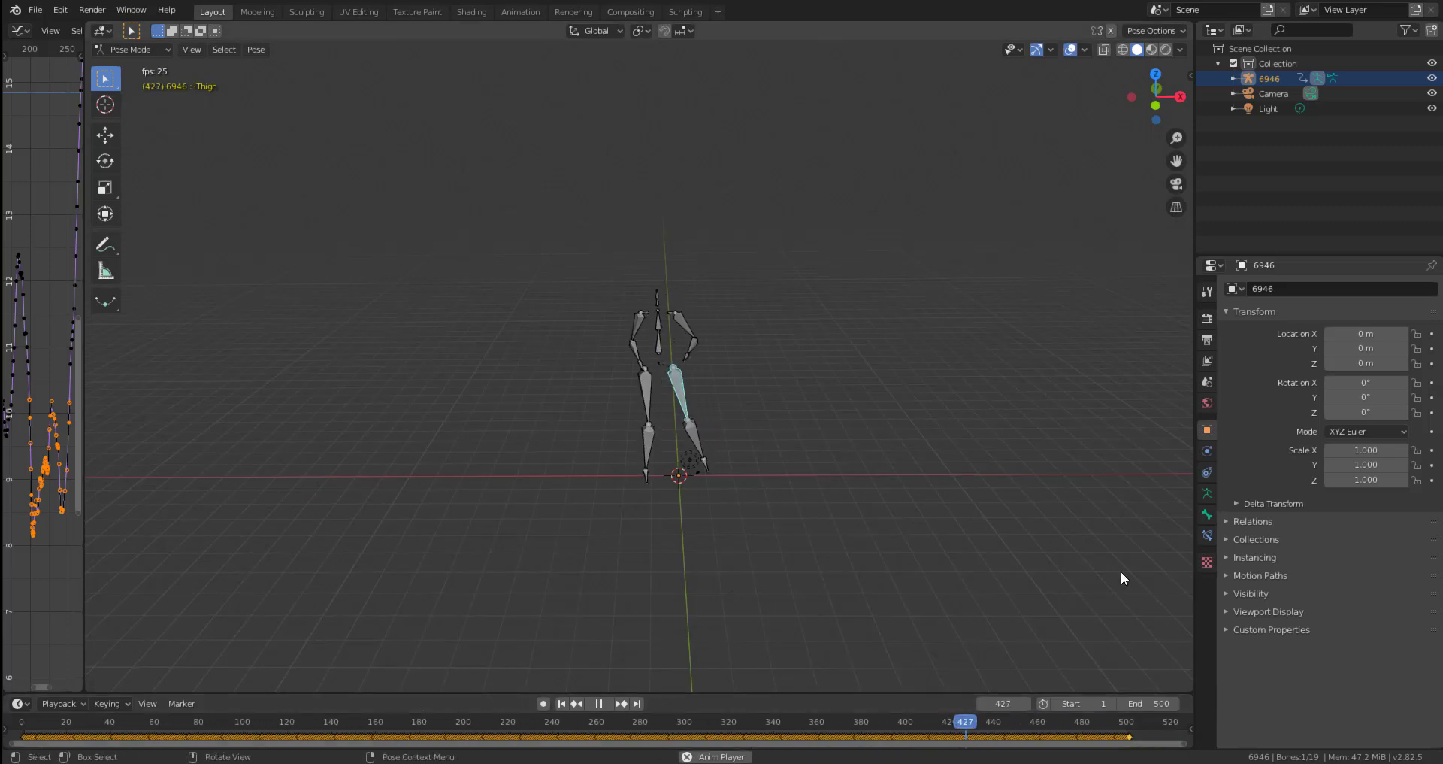
middle_drag(1044, 563, 1068, 541)
scroll(747, 318, up, 5)
middle_drag(846, 382, 822, 376)
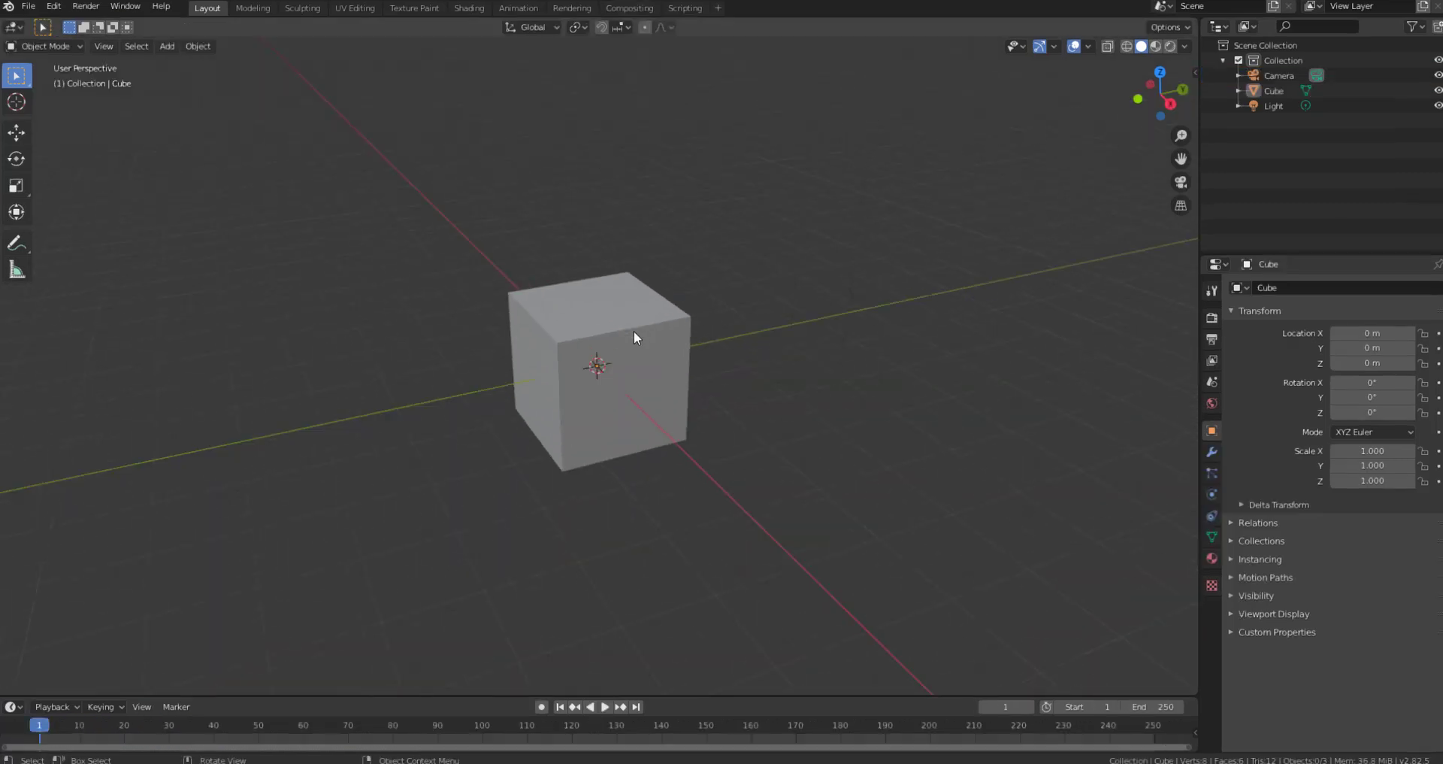
Delete the default cube from the scene.
scroll(633, 331, up, 10)
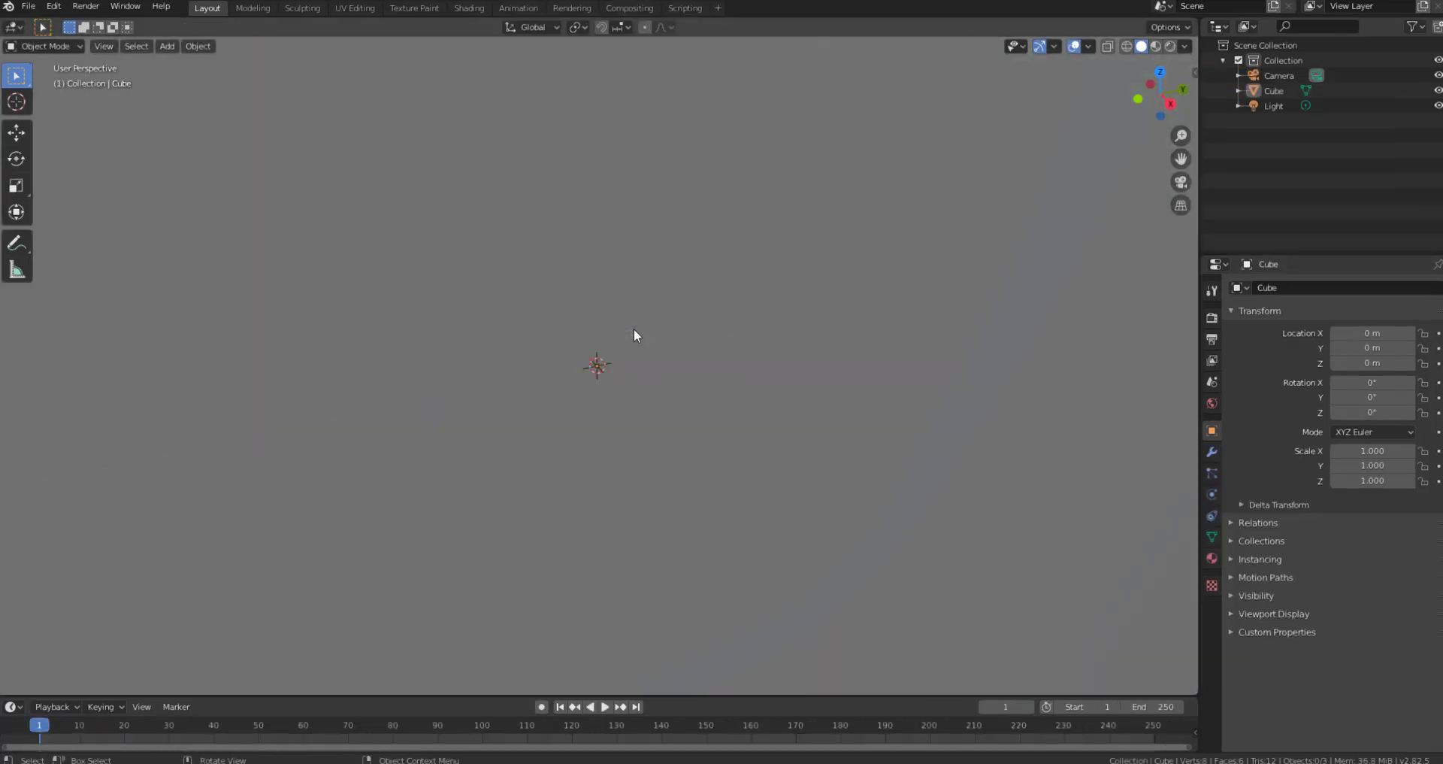
scroll(633, 323, down, 6)
click(633, 317)
key(Delete)
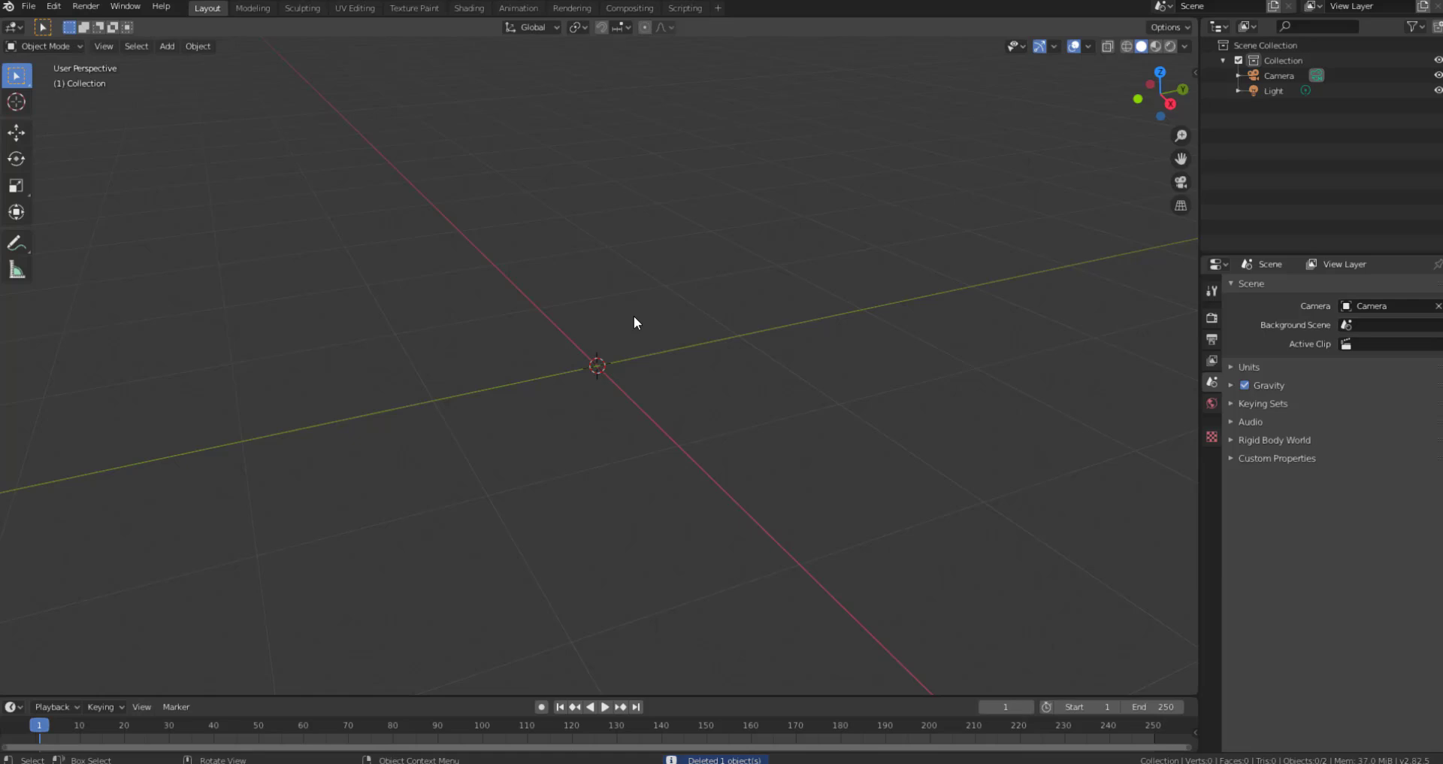
Import the motion capture (.bvh) file 6946 into the scene.
key(F4)
mouse_move(611, 314)
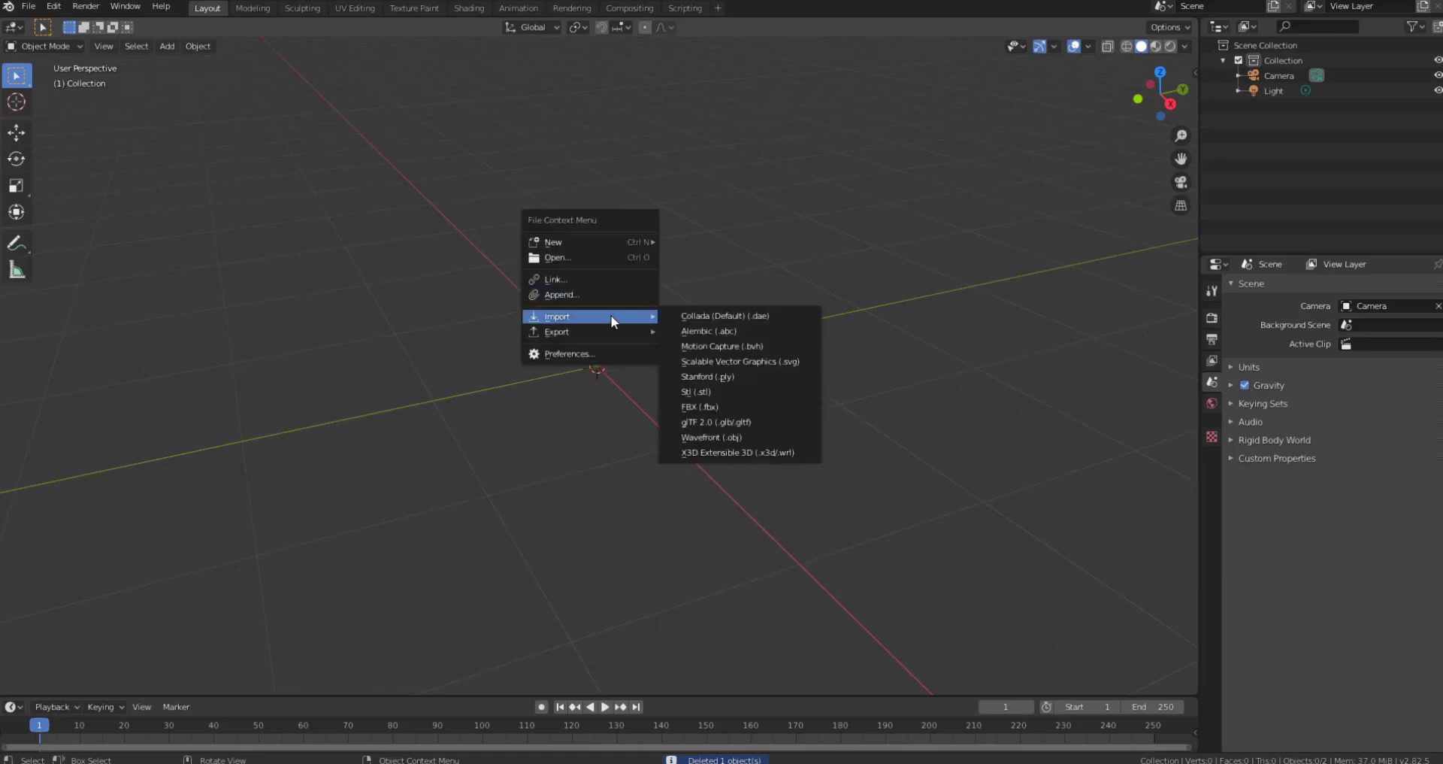
click(750, 344)
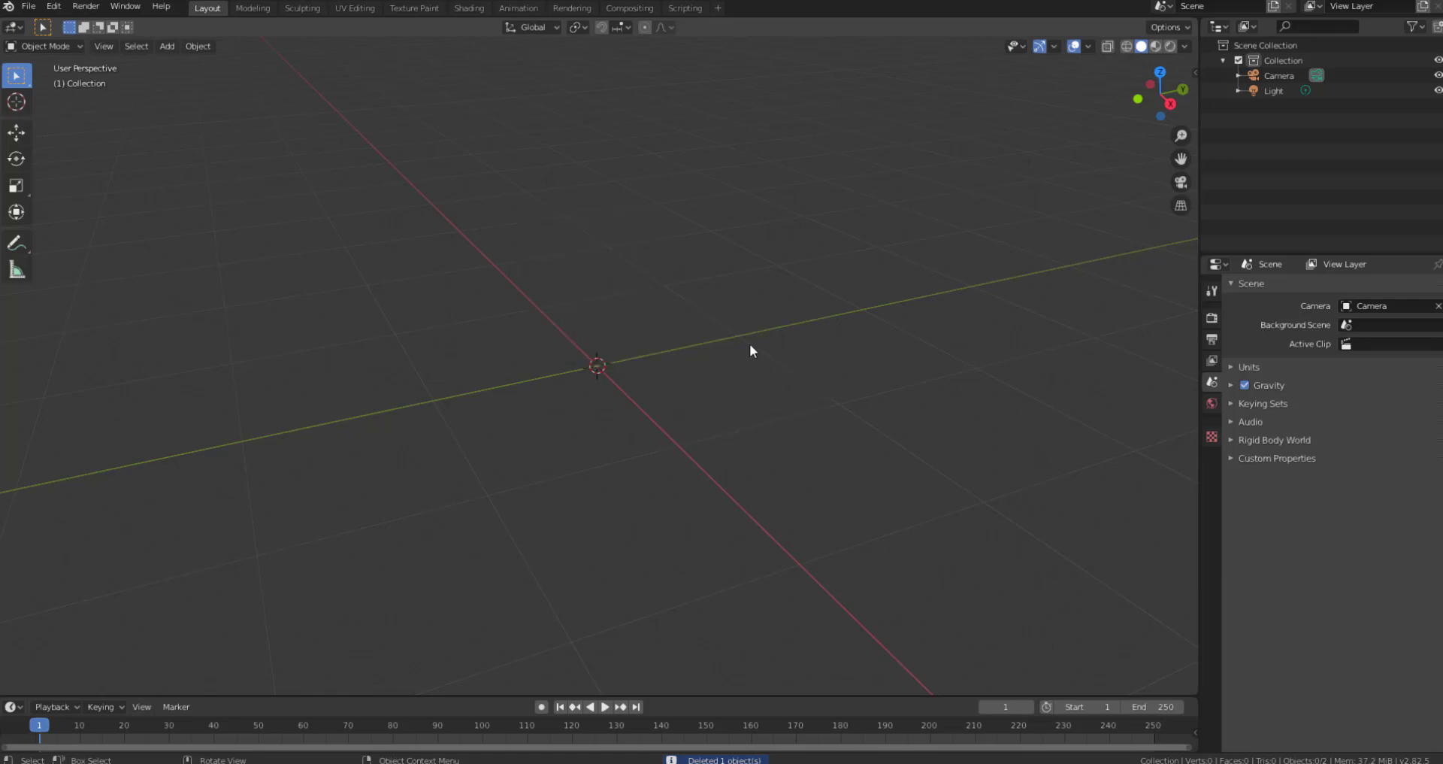
scroll(692, 335, down, 15)
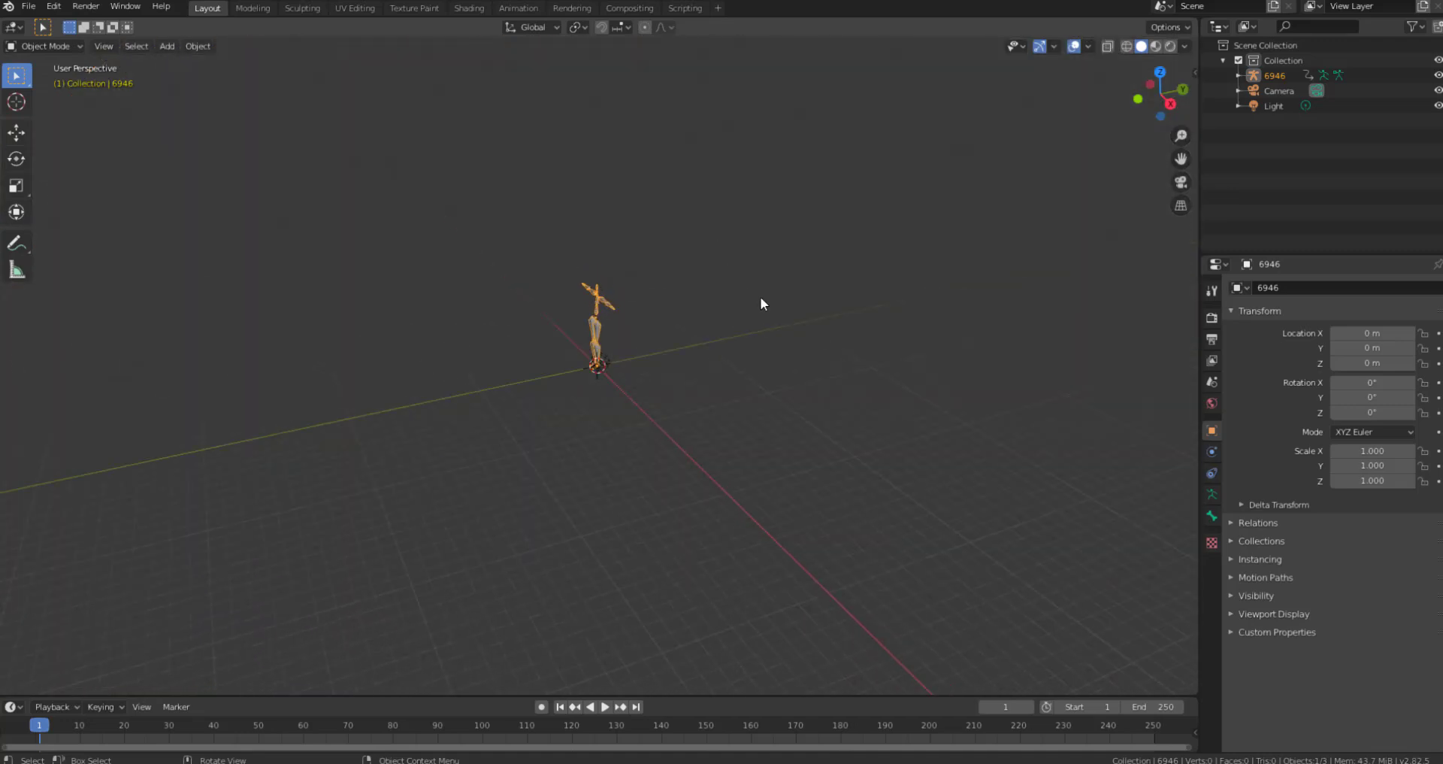
Play the imported armature's animation, watch it from different angles and stop the playback.
scroll(760, 296, up, 10)
click(607, 712)
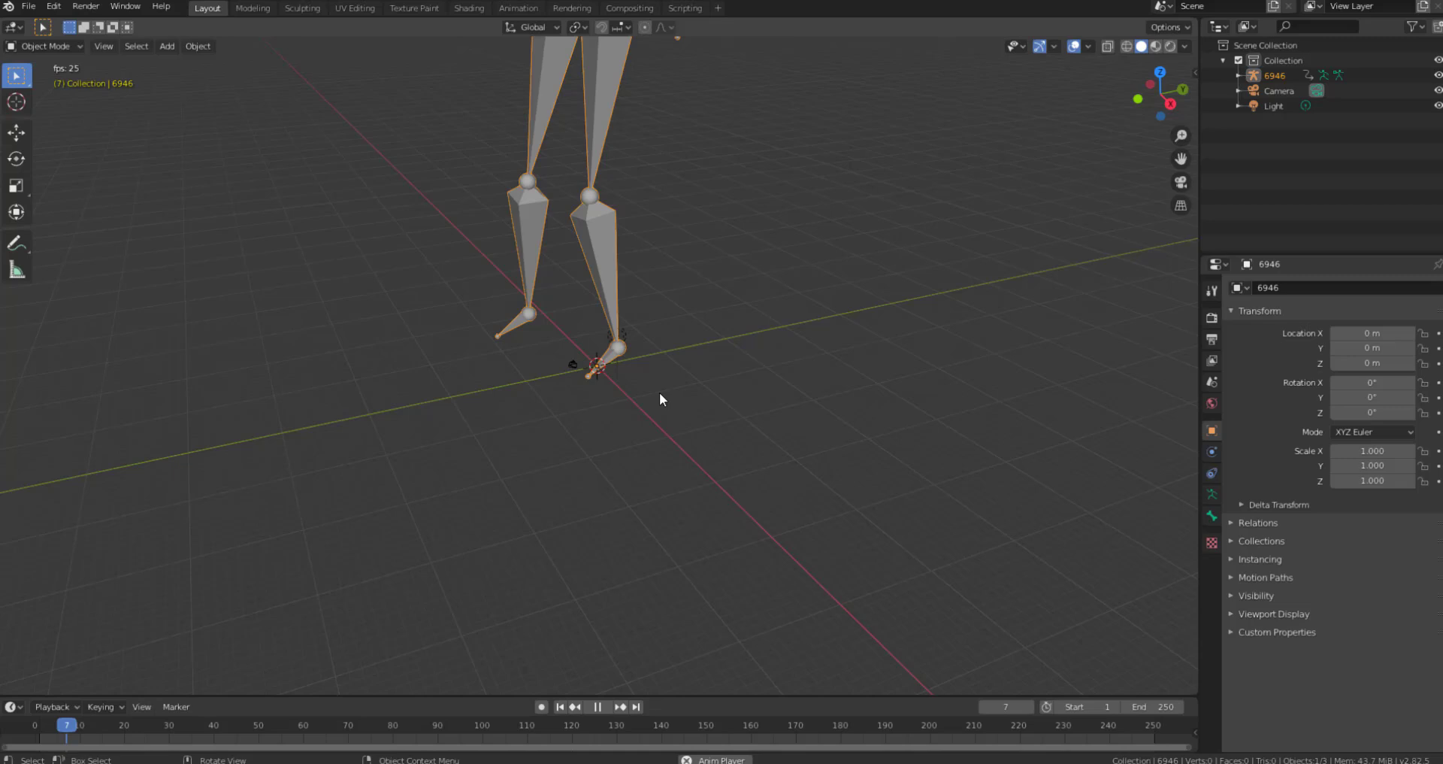
shift+middle_drag(705, 363, 750, 390)
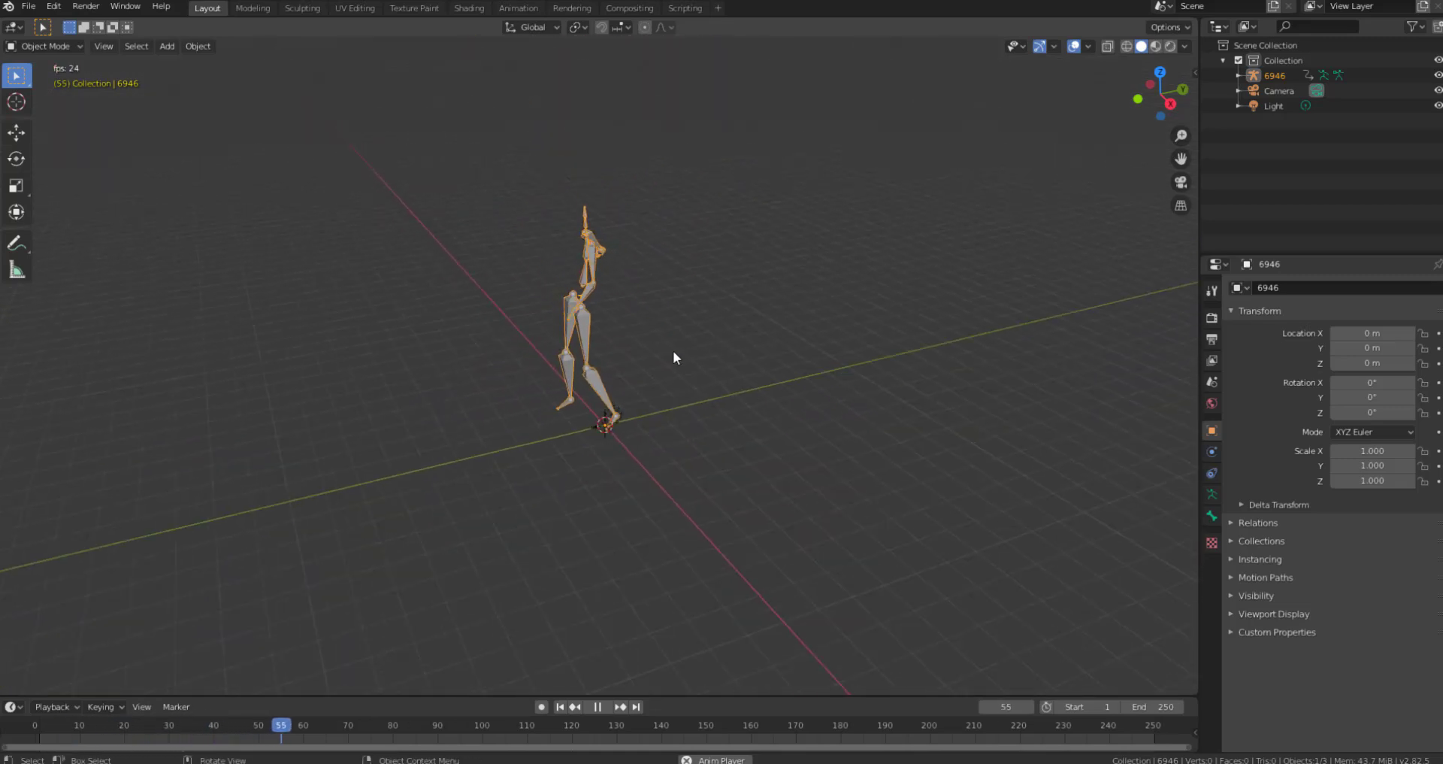
middle_drag(673, 350, 731, 350)
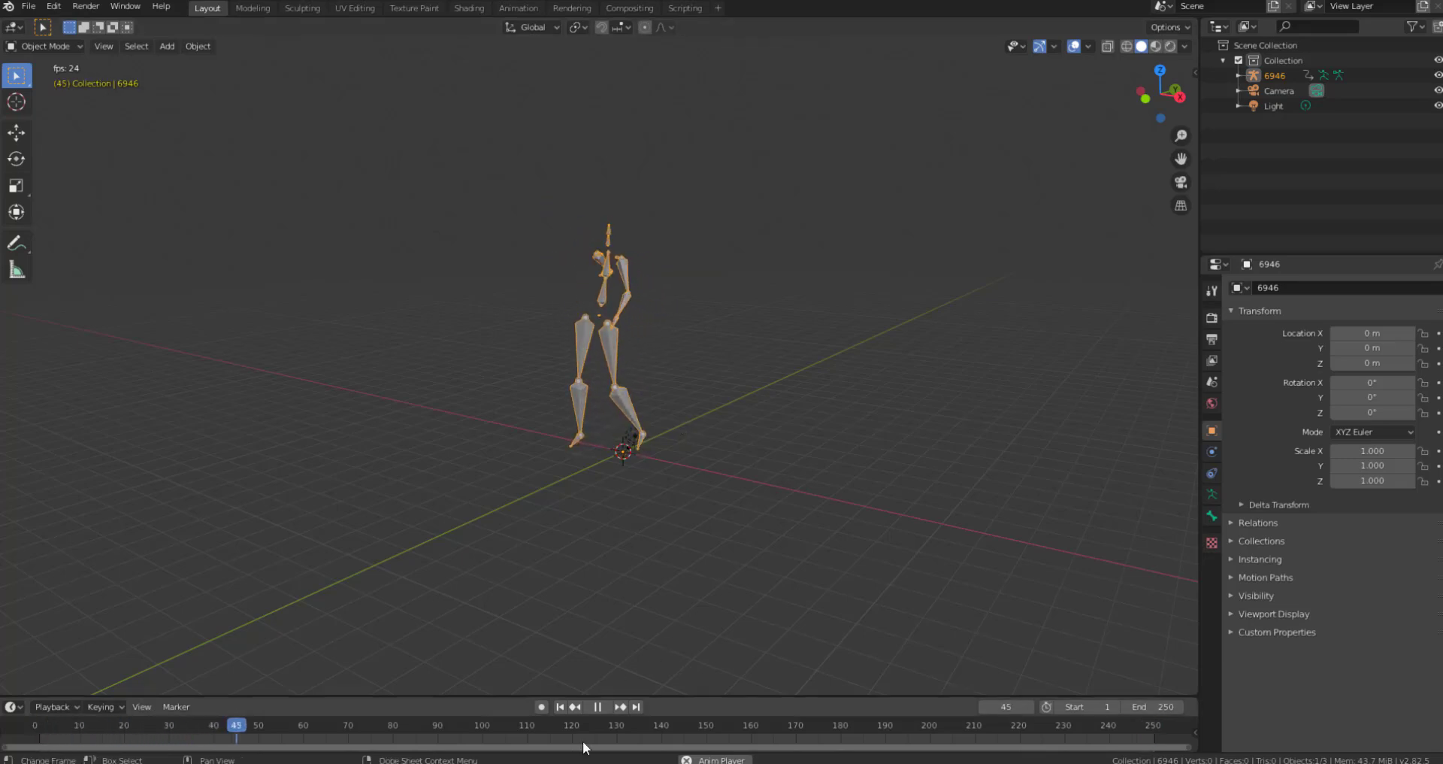
click(598, 707)
scroll(633, 314, up, 3)
middle_drag(633, 307, 847, 353)
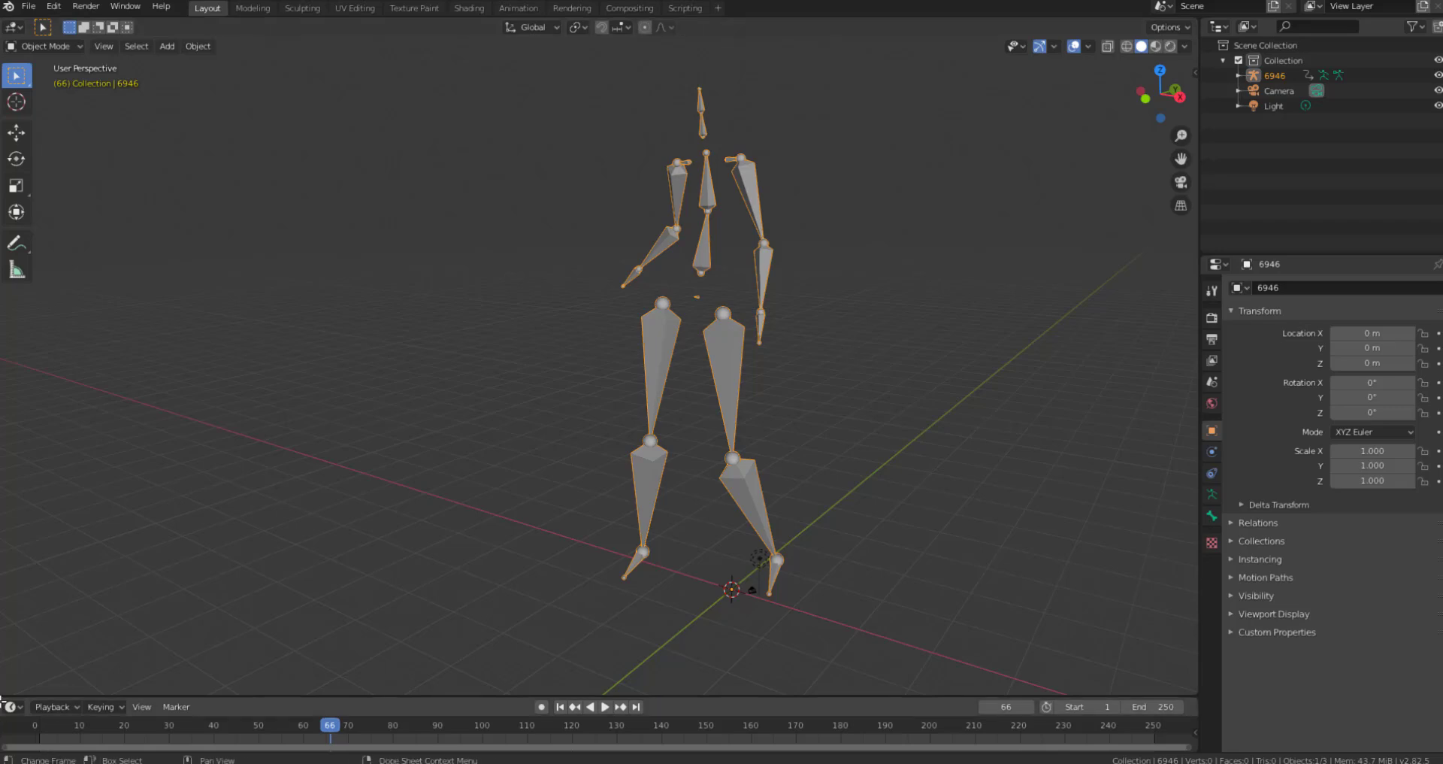
Split the 3D viewport vertically and turn the new area on the timeline's start side into a Graph Editor.
drag(144, 647, 551, 618)
click(15, 27)
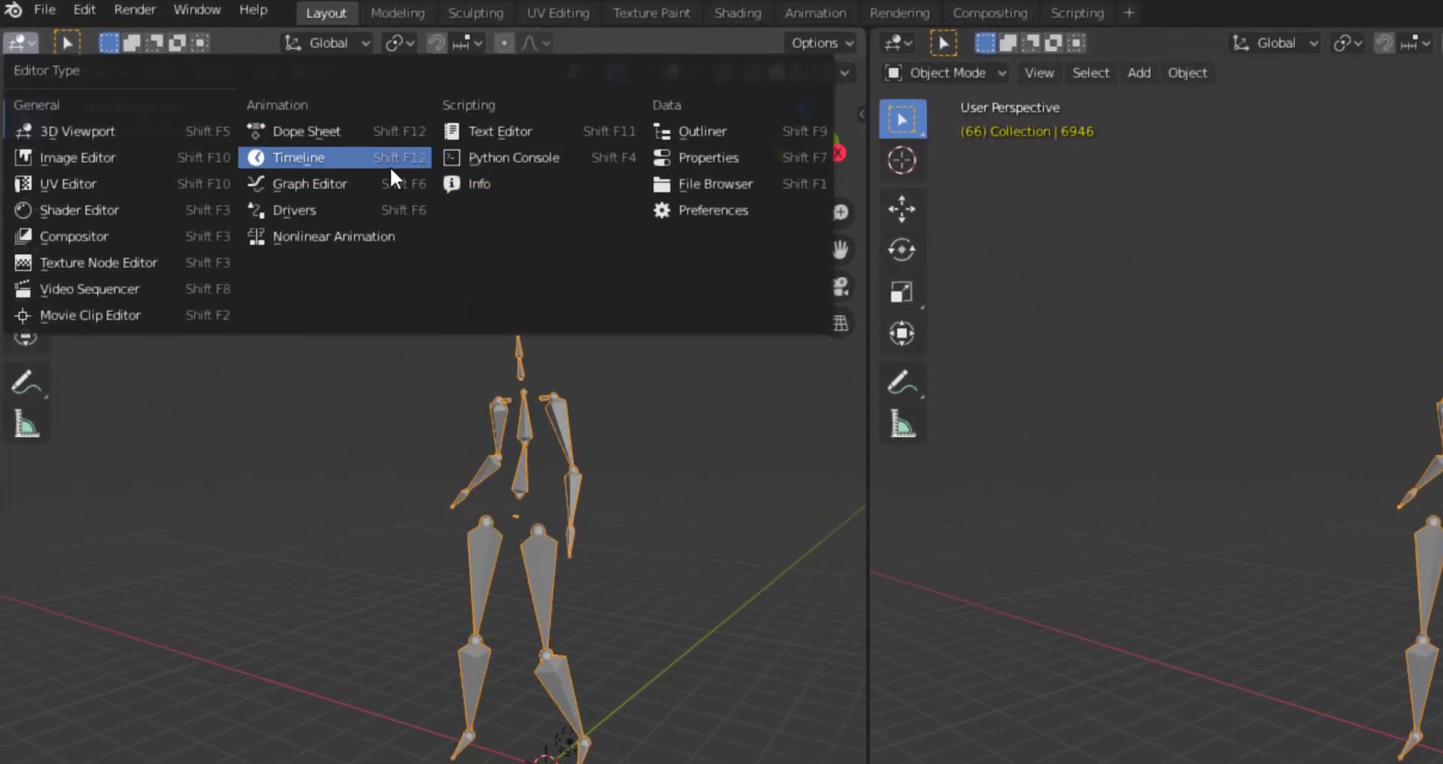
click(358, 180)
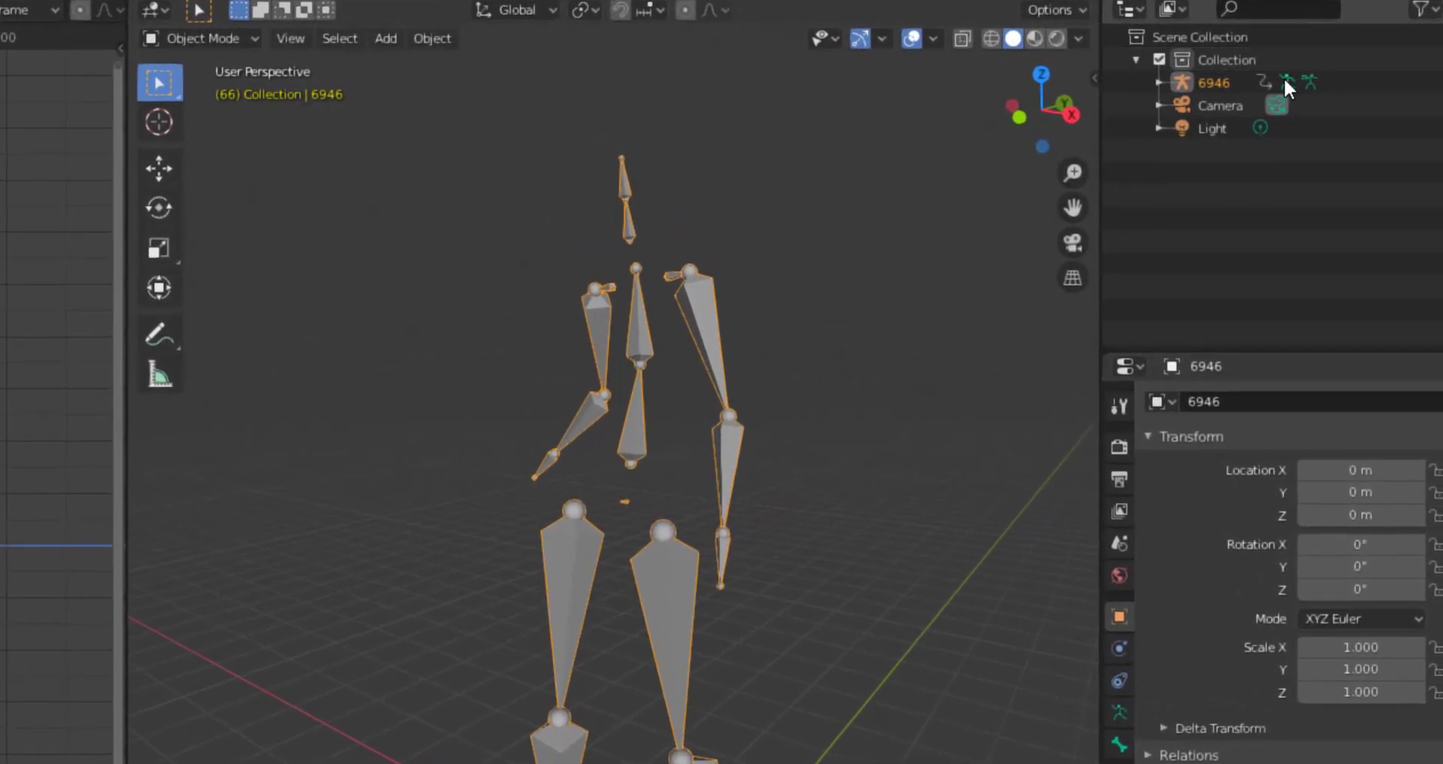
Try Edit Mode on the 6946 armature, return it to Pose Mode and select the lThigh bone.
click(1285, 81)
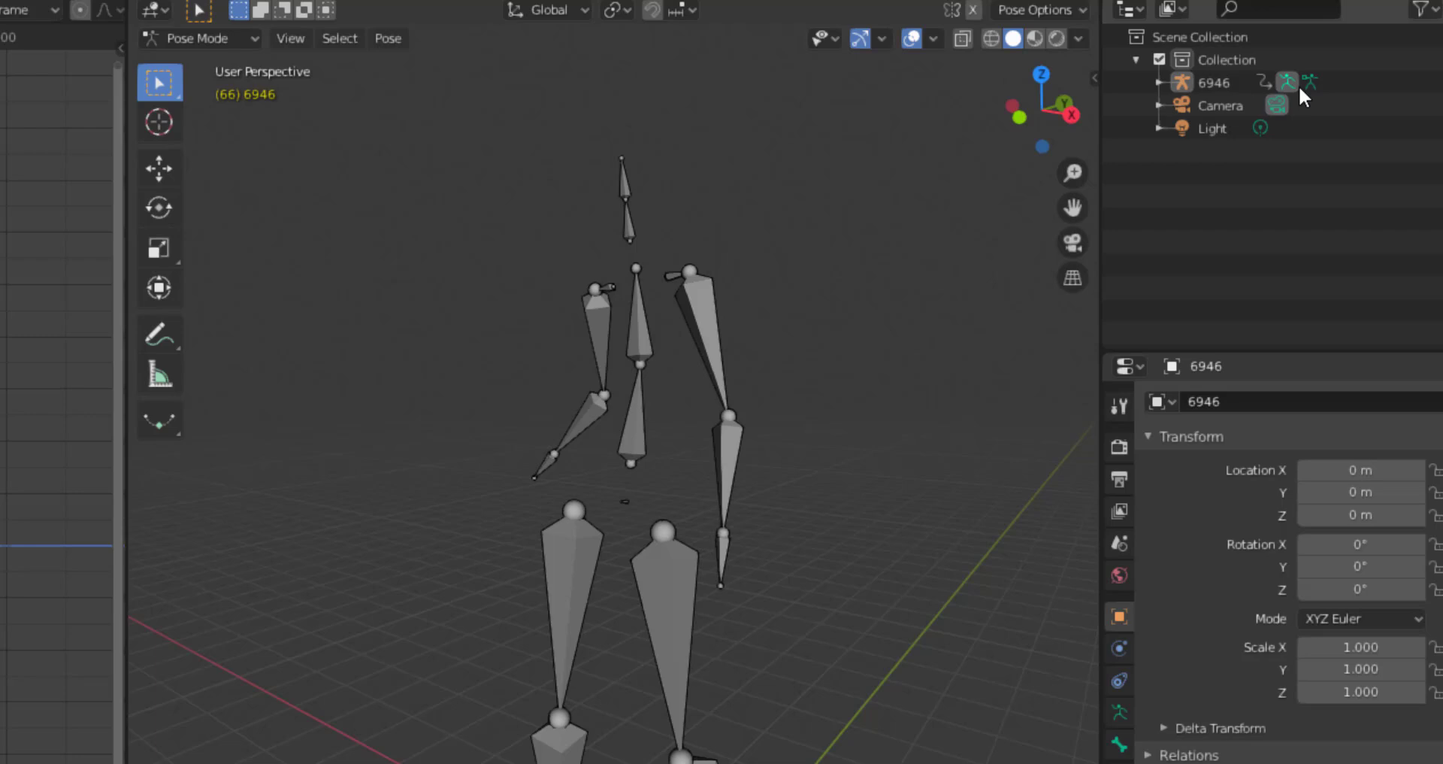
click(1309, 81)
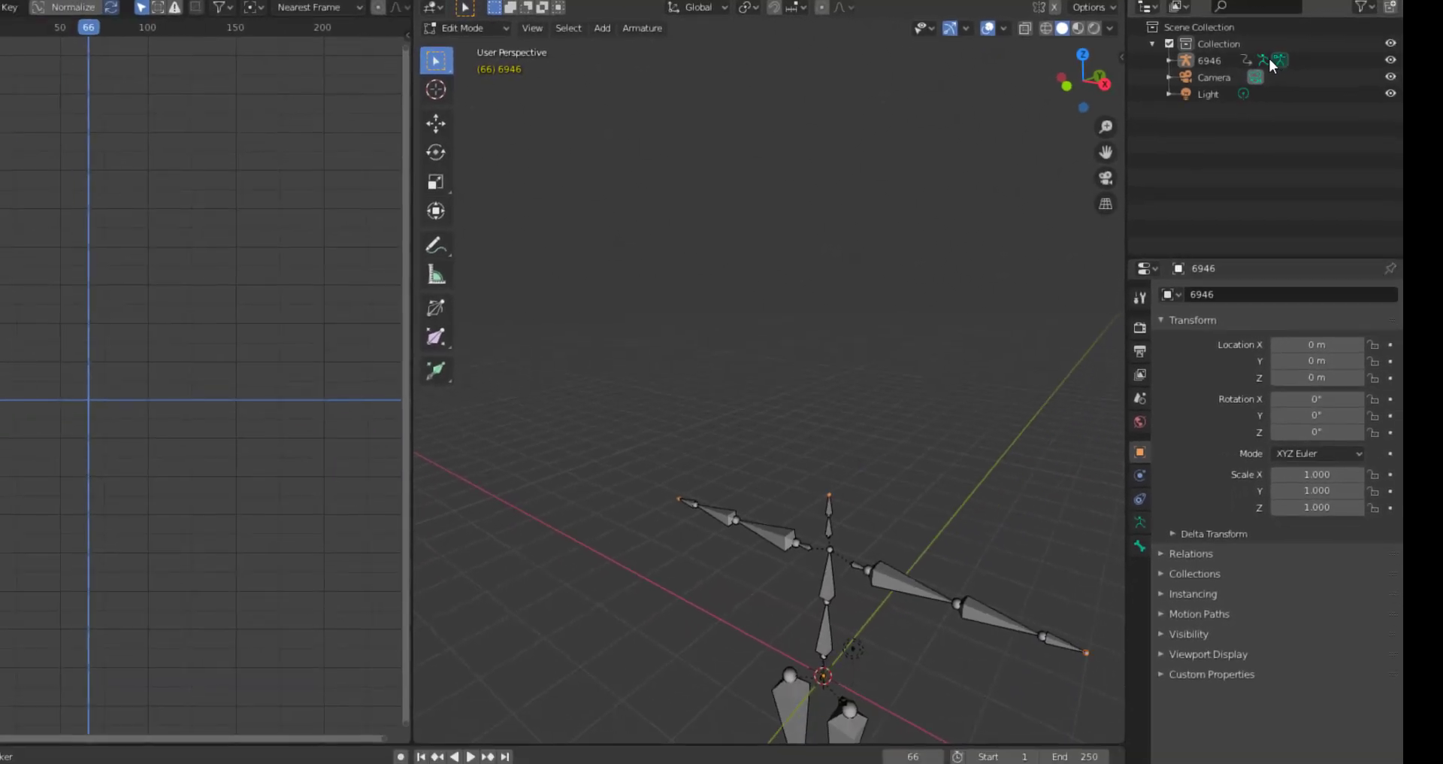
click(1264, 59)
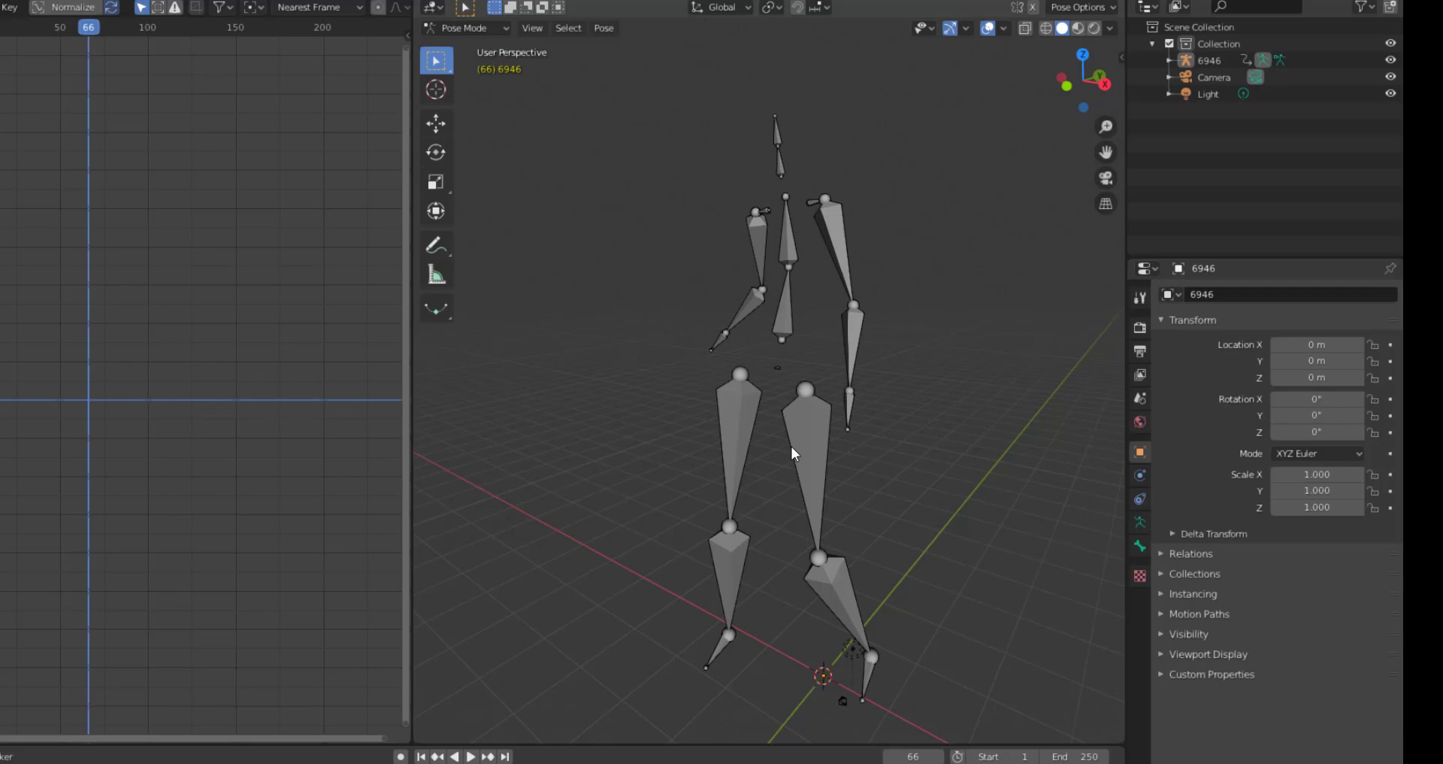
click(799, 421)
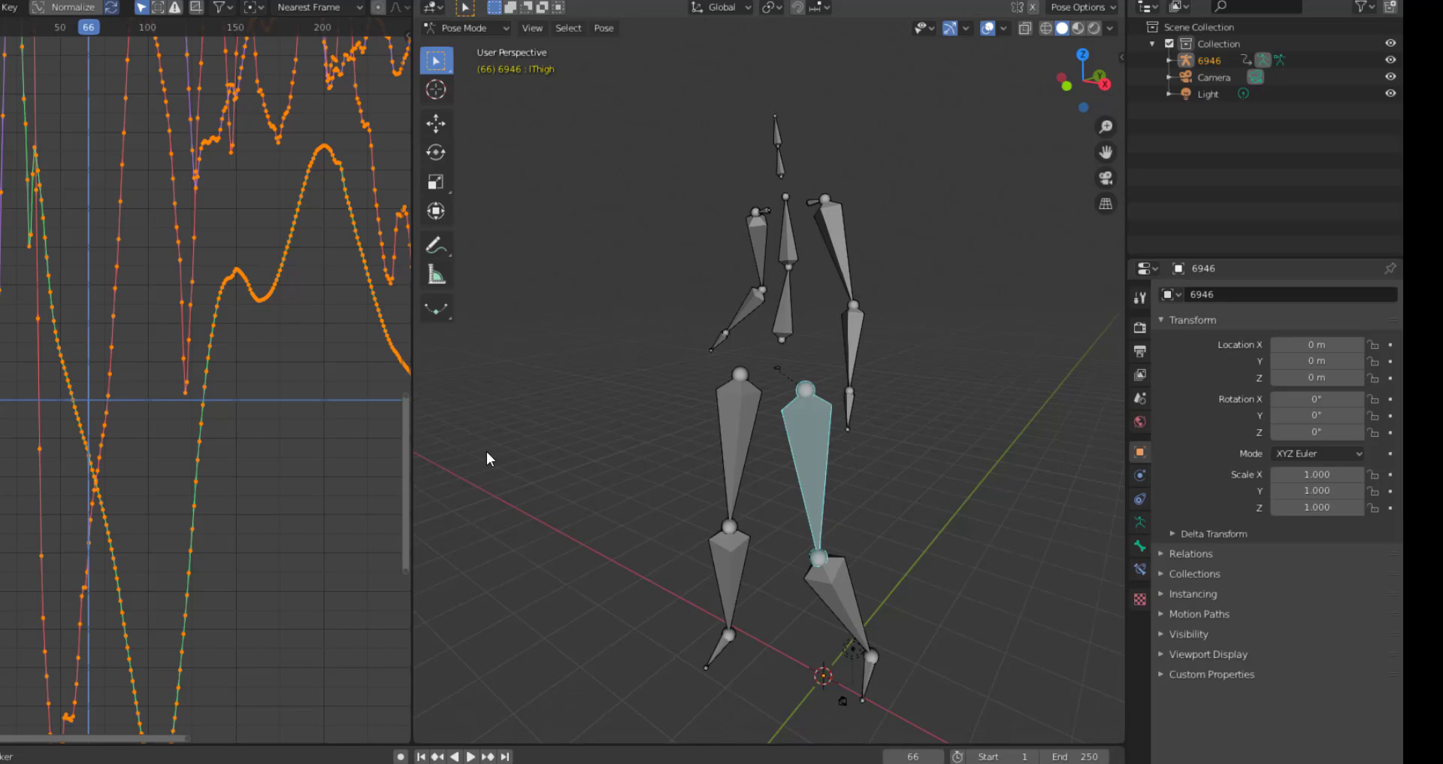
Fit all of the thigh's rotation curves in the Graph Editor and set the animation's end frame to 500.
key(Home)
scroll(226, 344, down, 6)
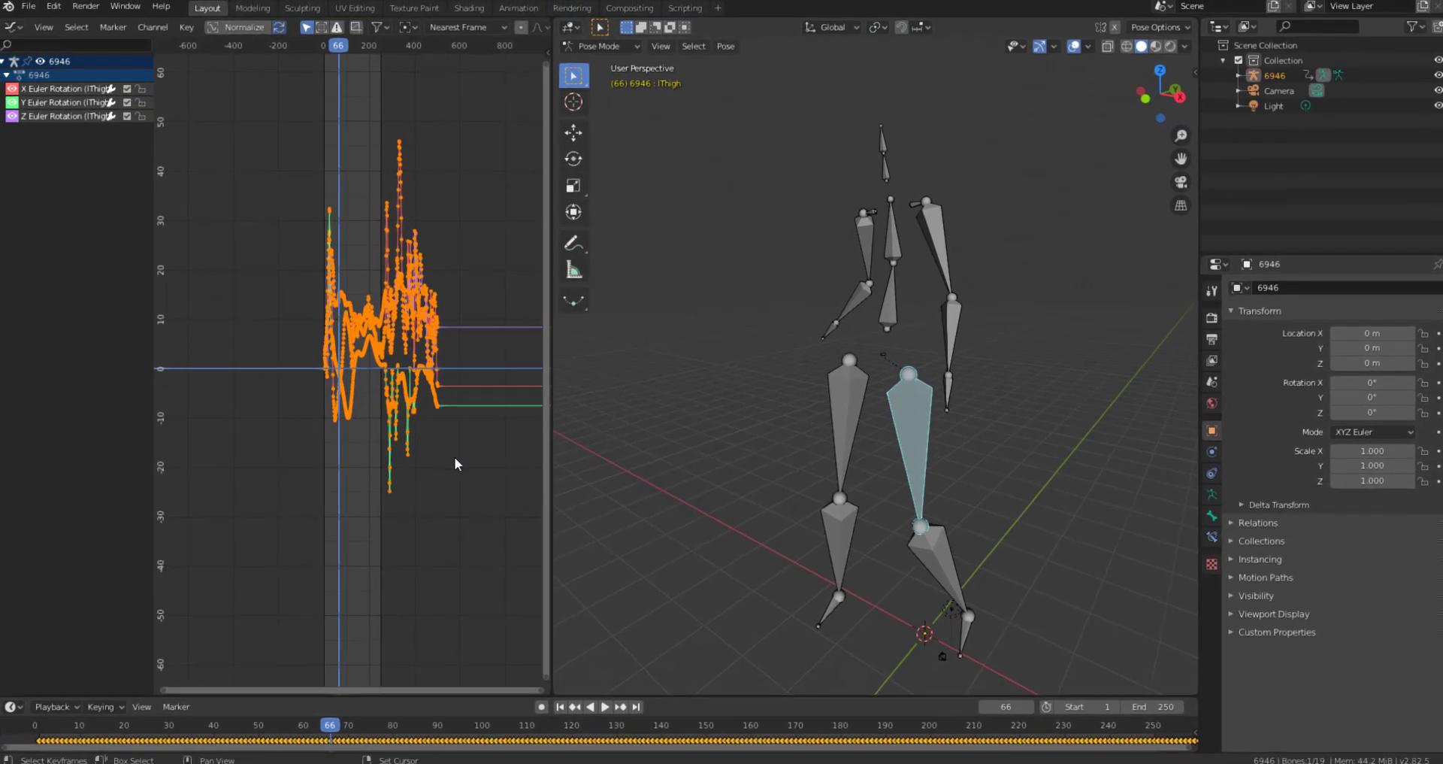
middle_drag(454, 464, 410, 415)
ctrl+middle_drag(312, 167, 422, 360)
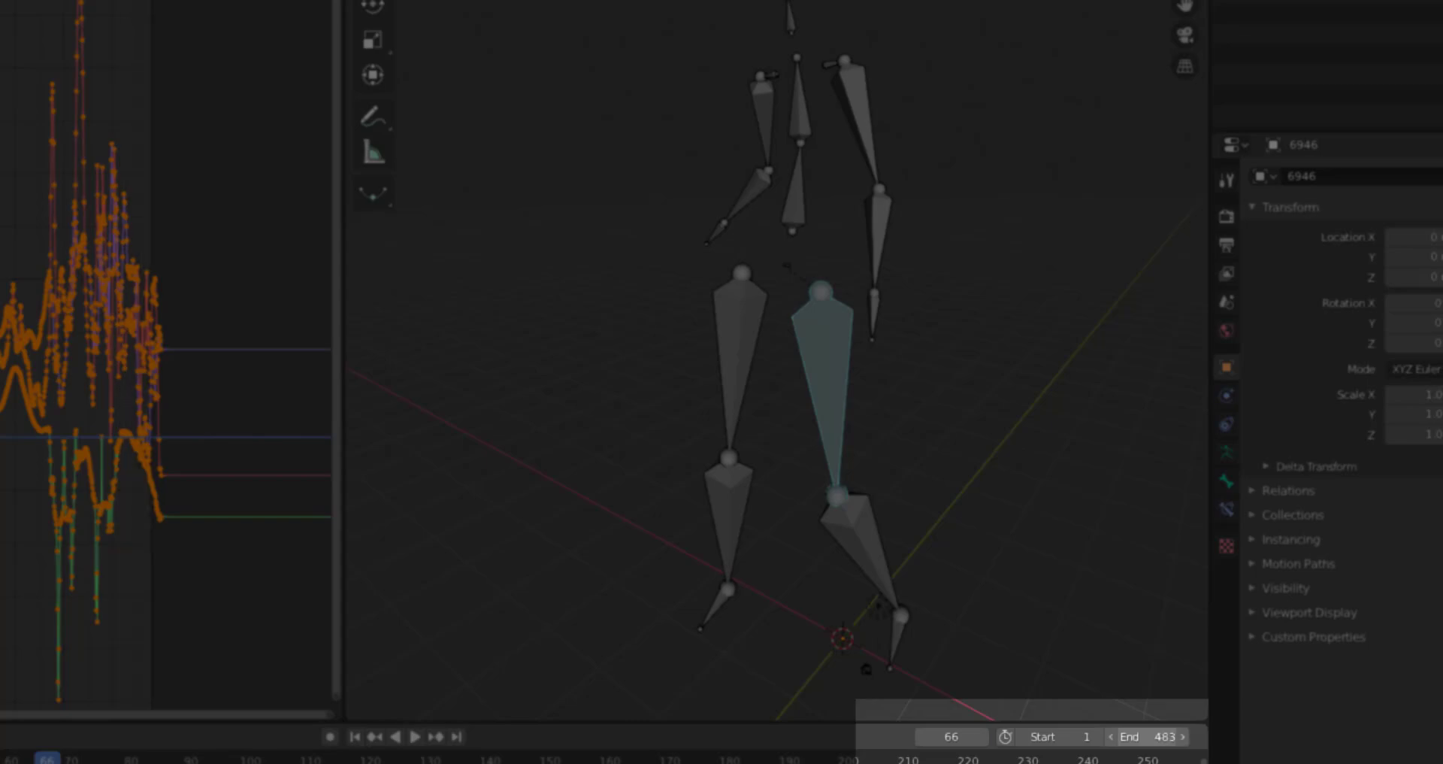
drag(1149, 736, 1166, 736)
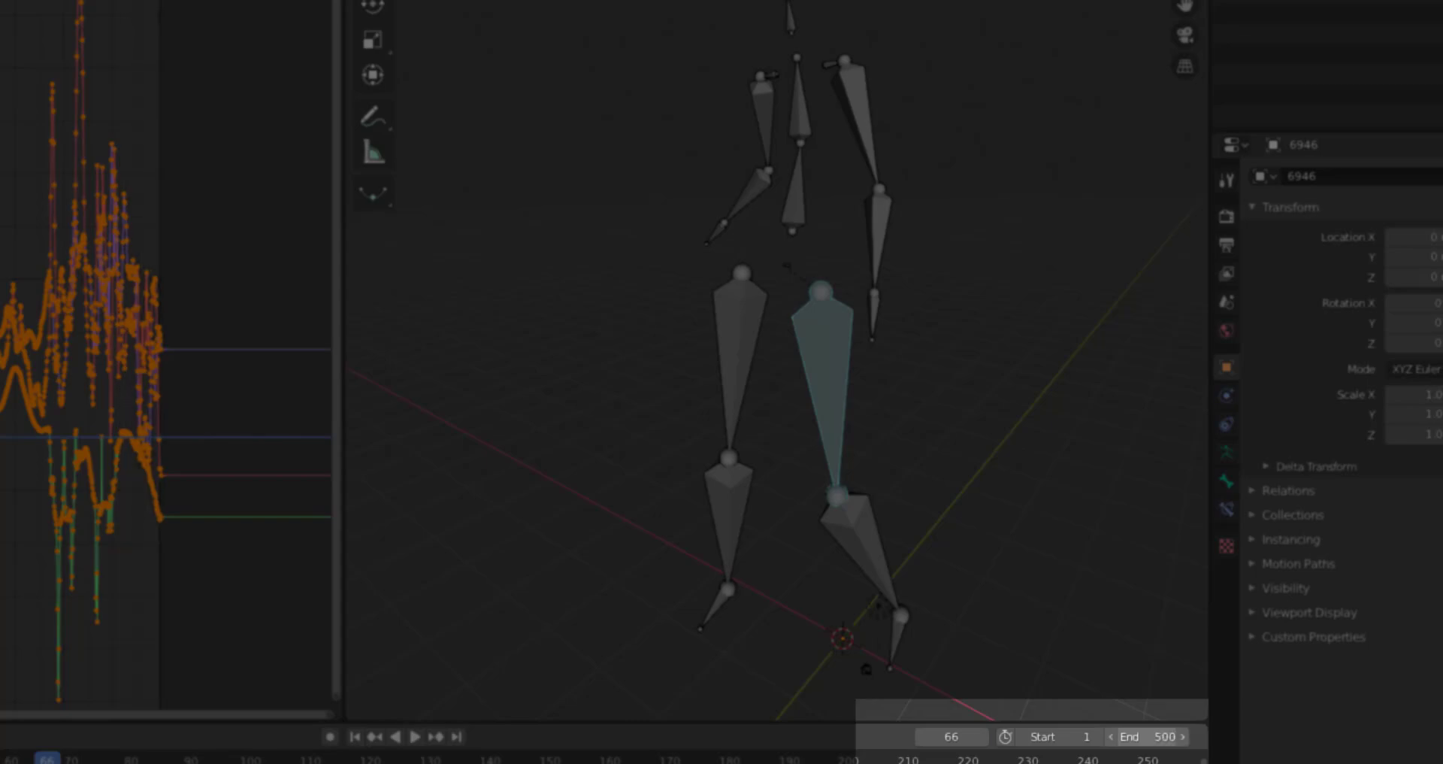
Hide the thigh's X and Y Euler Rotation curves in the Graph Editor, leaving only the Z Euler Rotation curve displayed.
scroll(169, 658, down, 4)
middle_drag(188, 306, 226, 317)
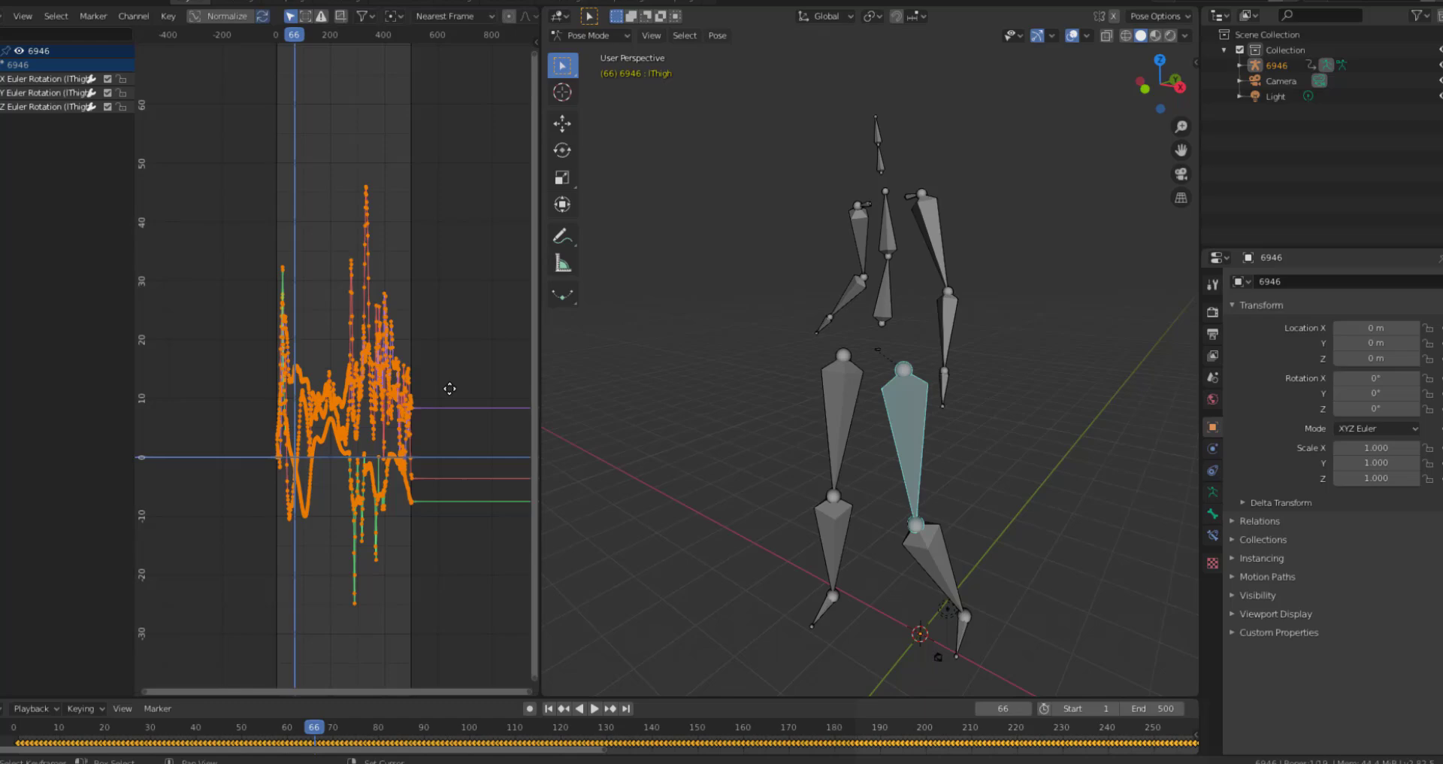
middle_drag(449, 388, 351, 392)
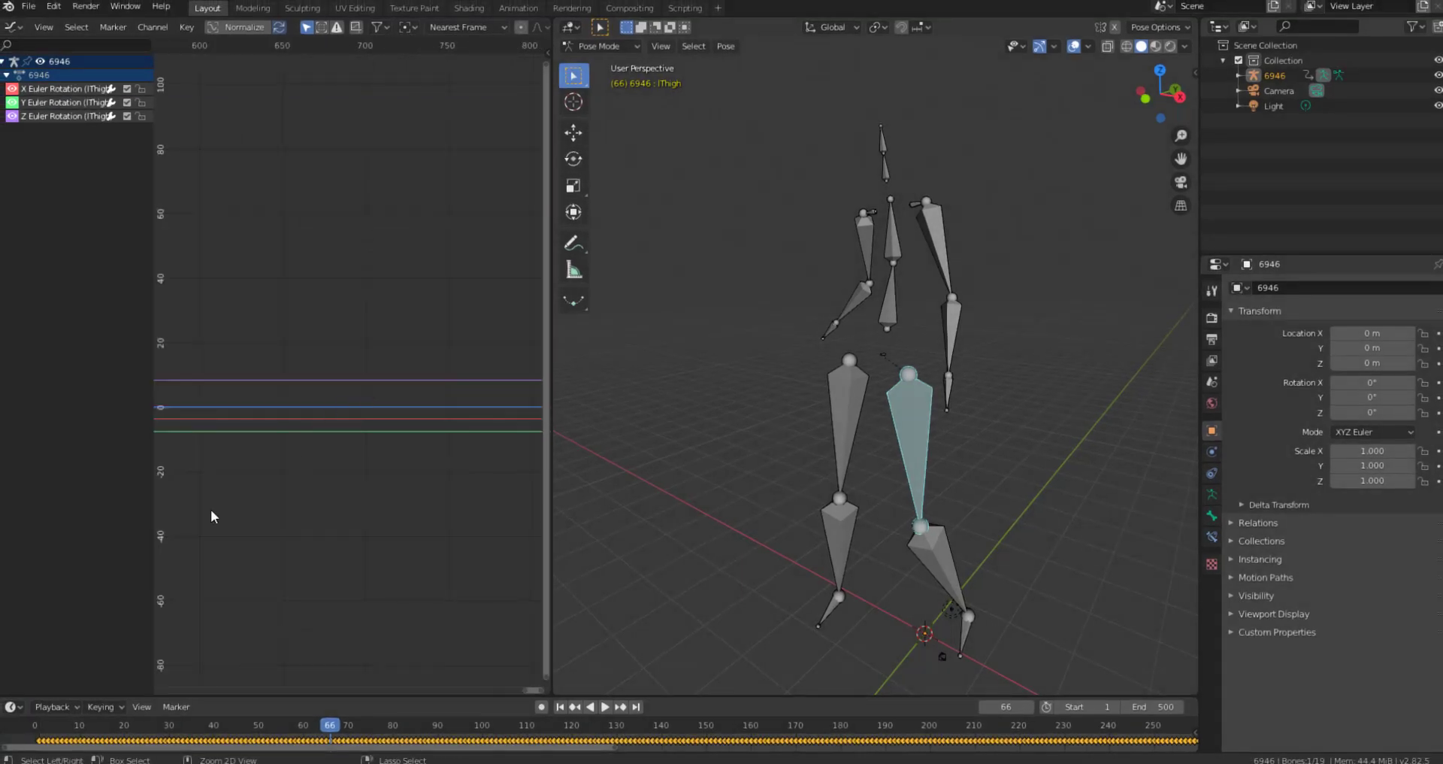
middle_drag(211, 517, 529, 533)
middle_drag(296, 501, 498, 514)
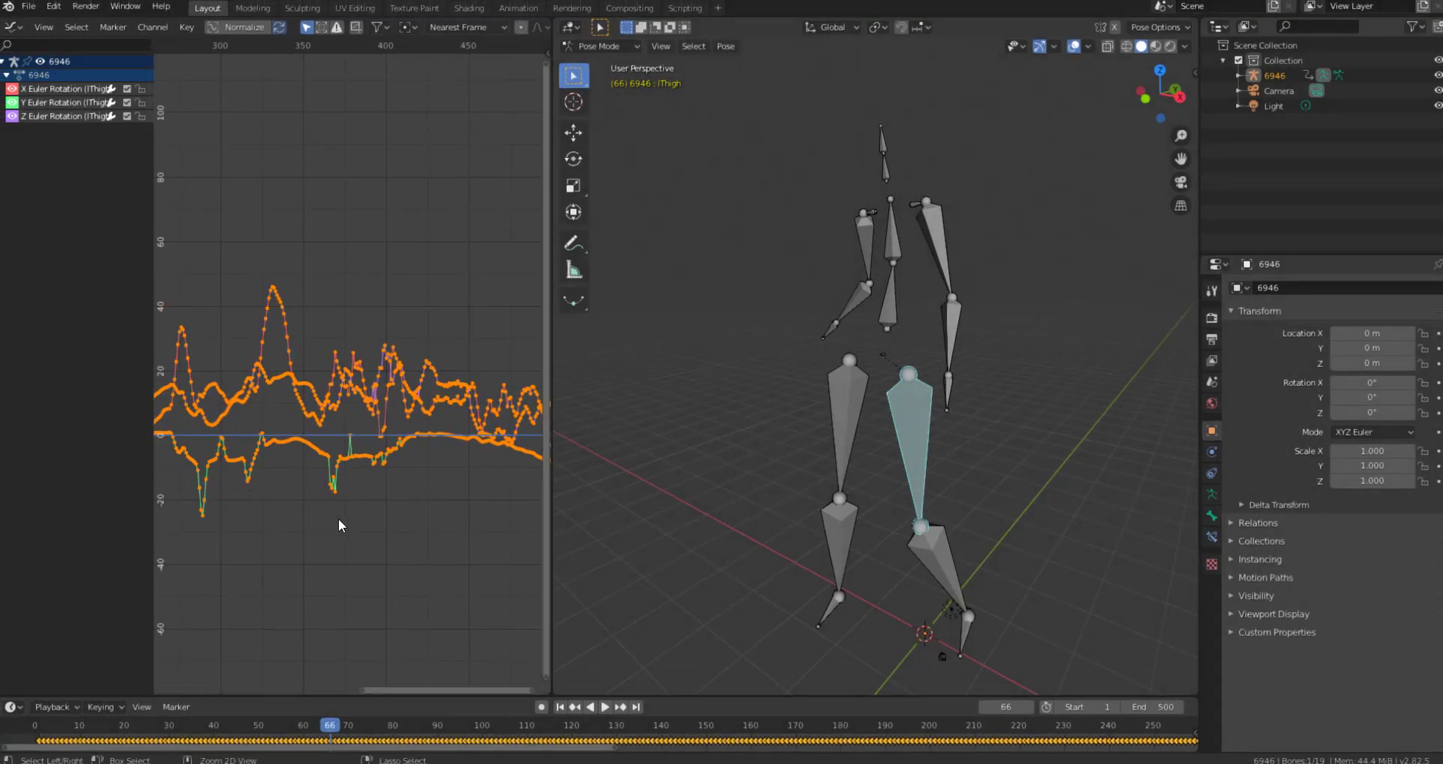
ctrl+middle_drag(339, 519, 311, 507)
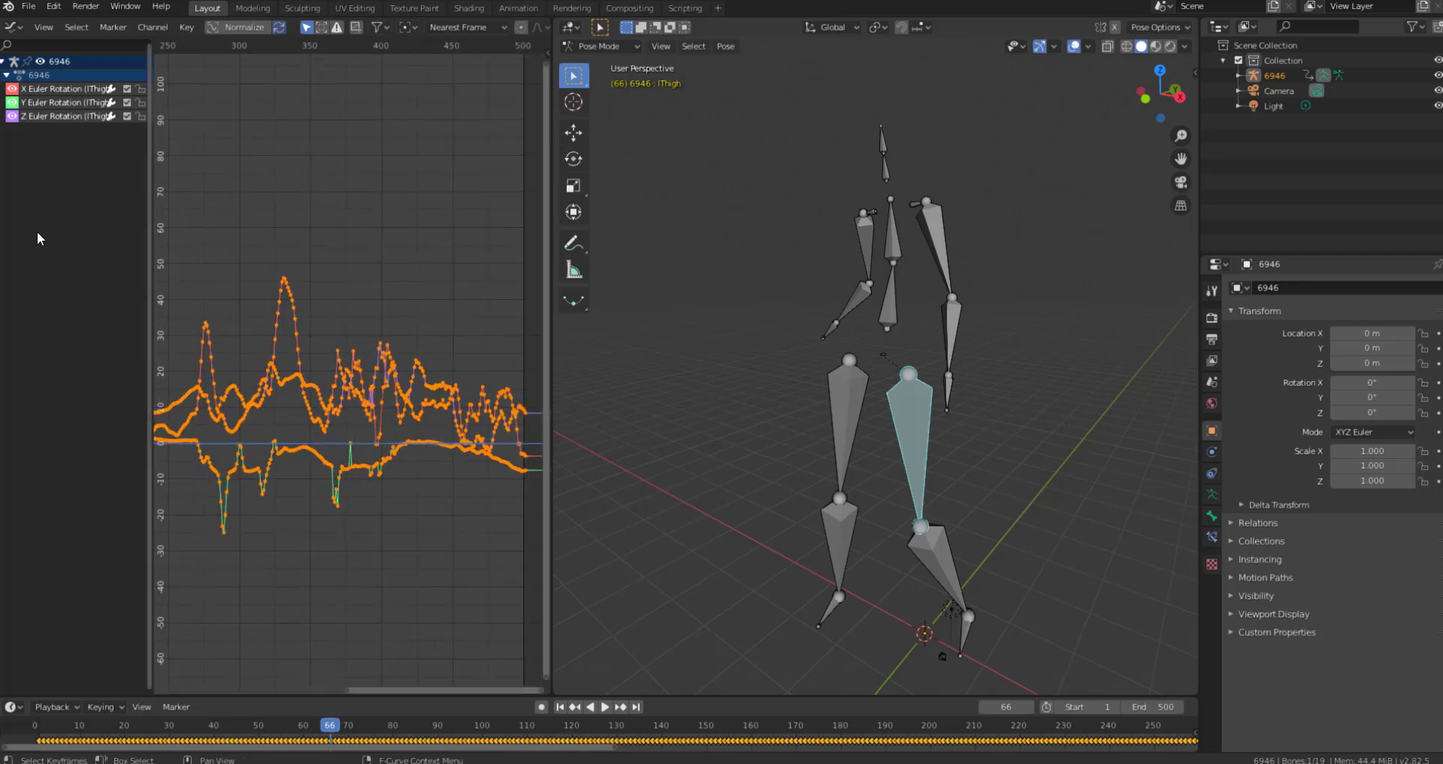
click(38, 91)
click(39, 102)
click(39, 113)
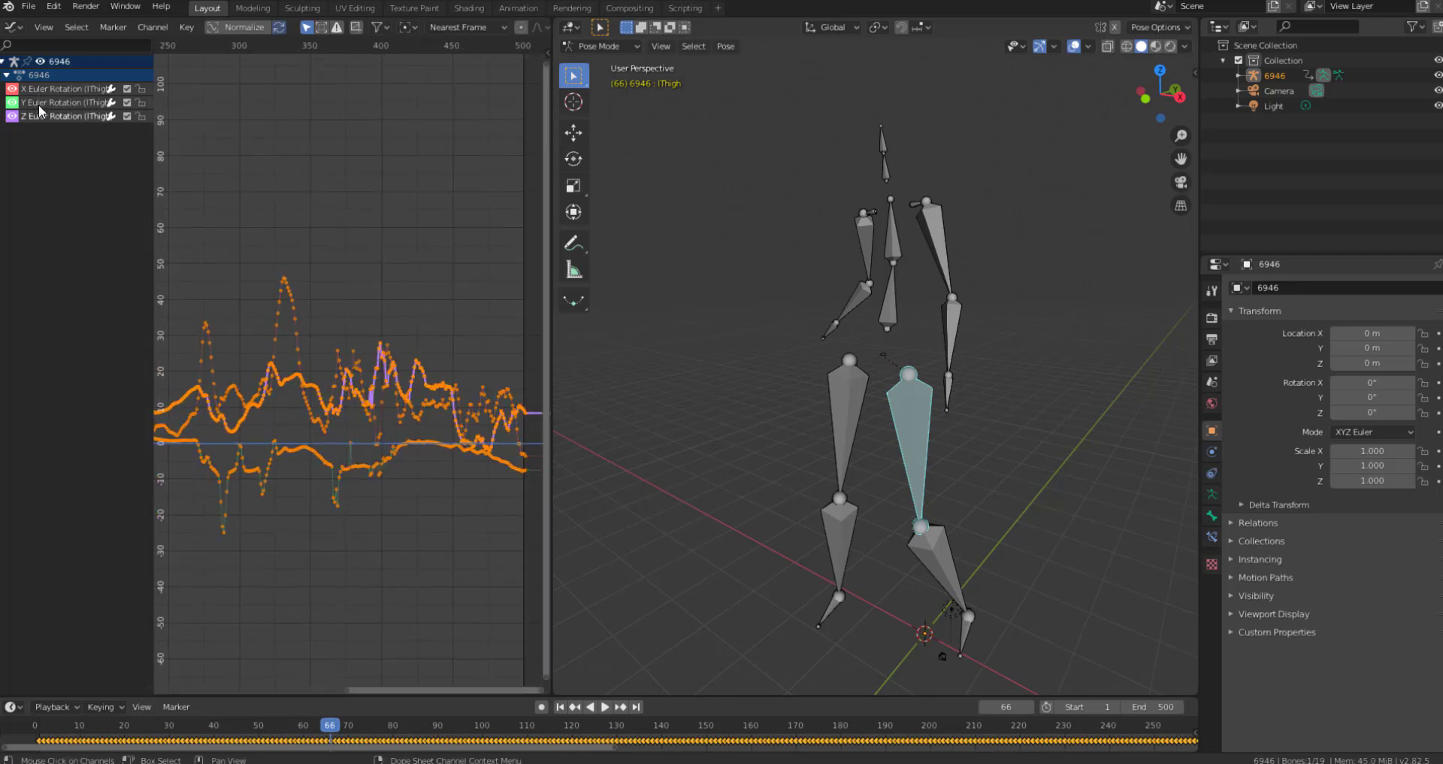
click(42, 90)
click(12, 89)
click(12, 103)
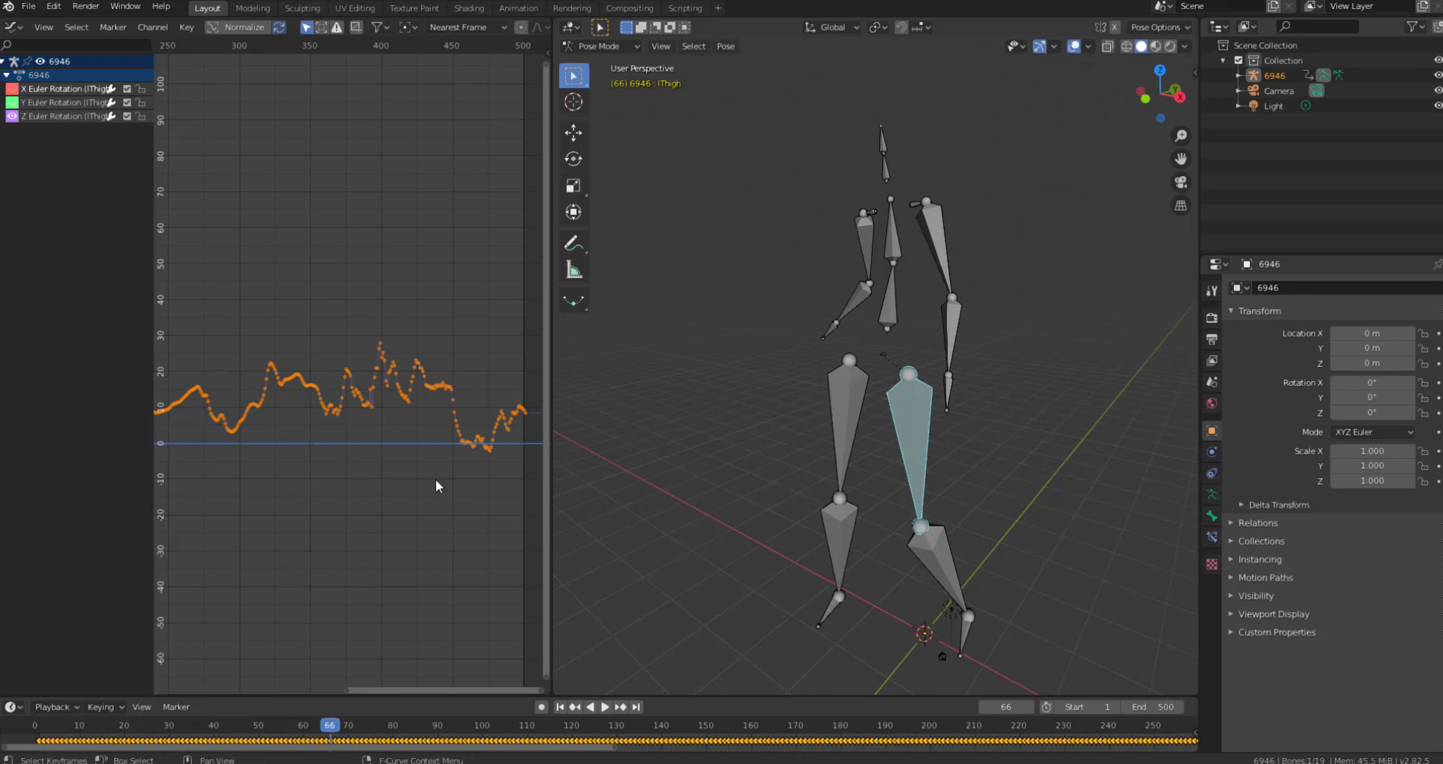
Box-select the Z Euler Rotation keyframes between about frames 290 and 460 and inspect the curve around frames 170 to 260.
drag(224, 289, 464, 483)
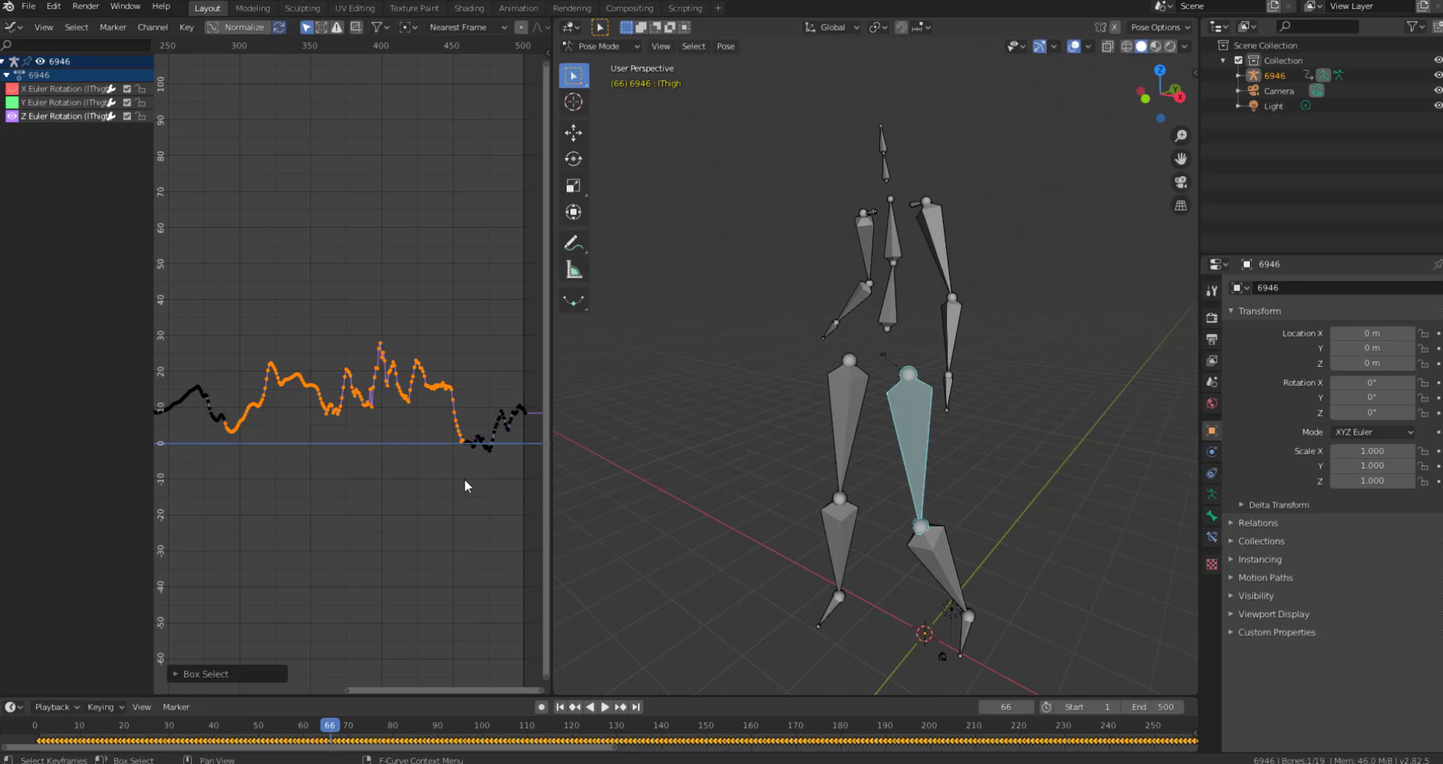
key(Home)
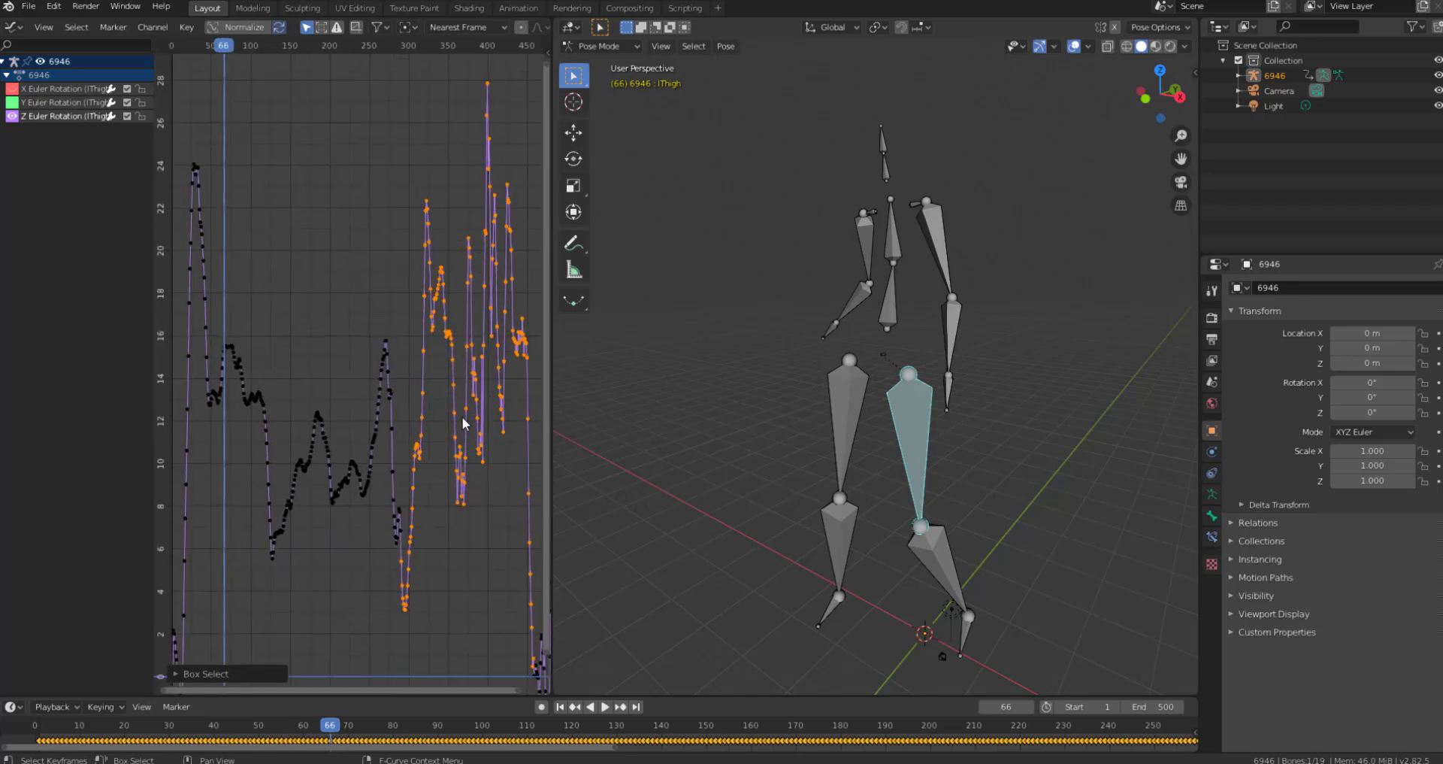
ctrl+middle_drag(488, 511, 368, 526)
scroll(313, 565, down, 8)
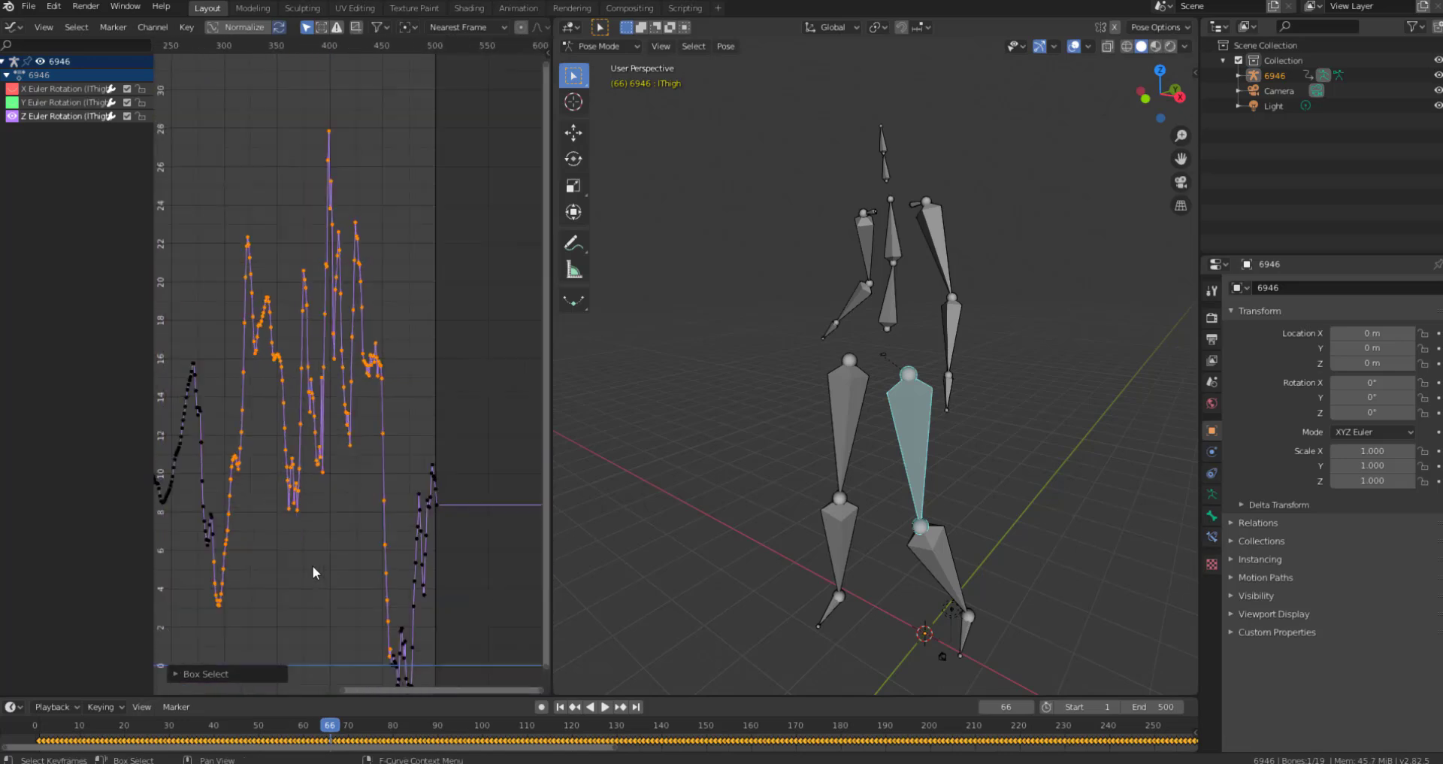
middle_drag(201, 469, 363, 272)
scroll(374, 443, up, 19)
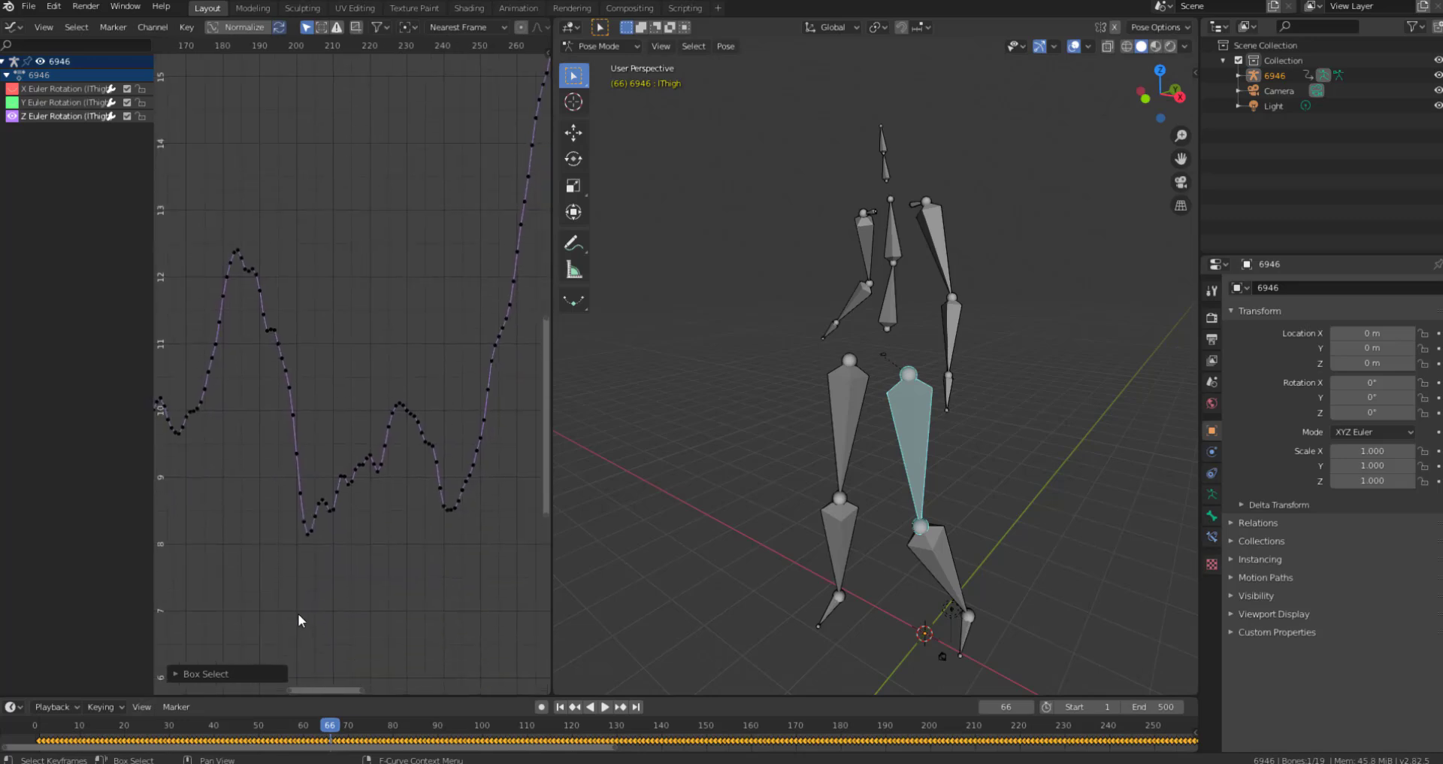
Box-select the Z Euler Rotation keyframes between about frames 198 and 252 and set the current frame to 200.
drag(279, 576, 505, 389)
drag(290, 45, 282, 84)
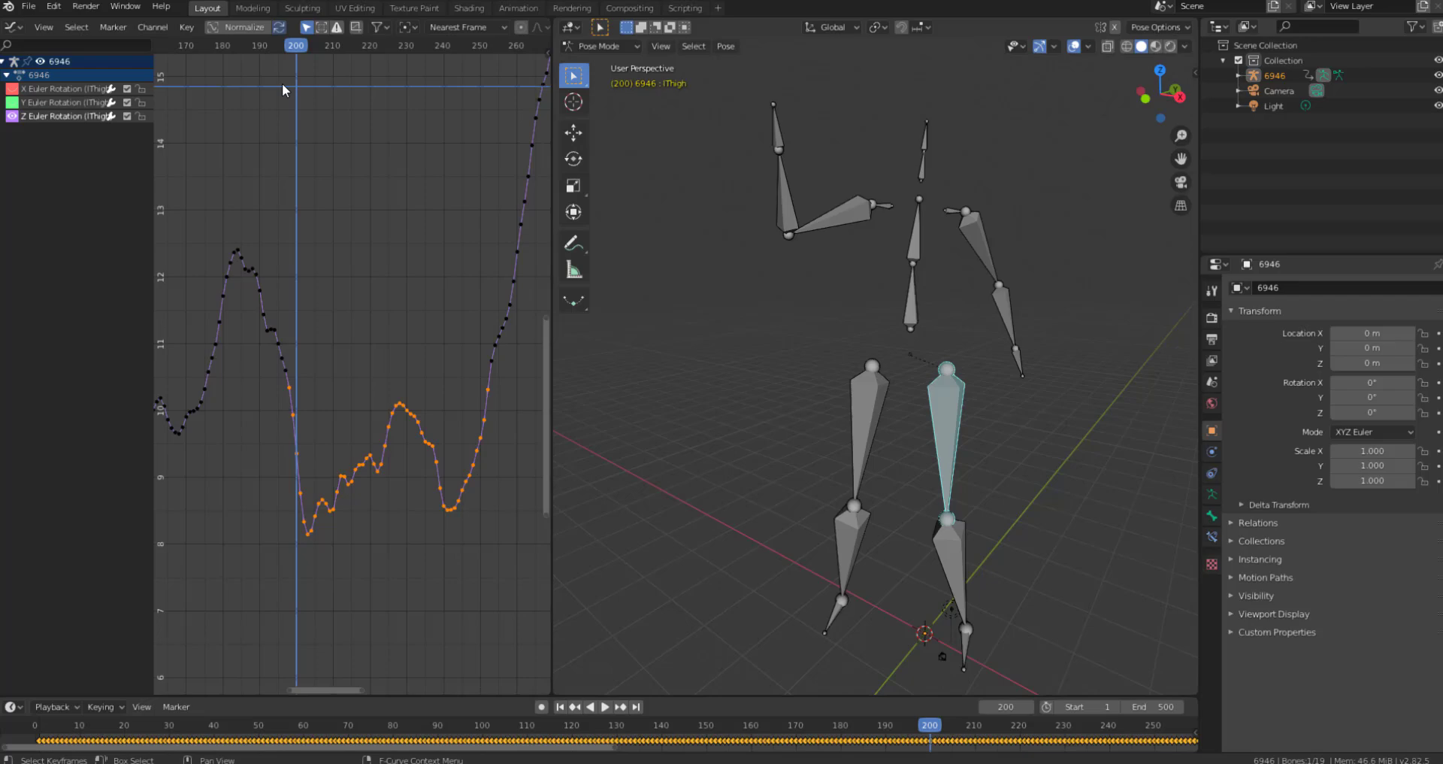
Try Smooth Keys on the selected Z Euler Rotation keyframes and undo it.
click(187, 28)
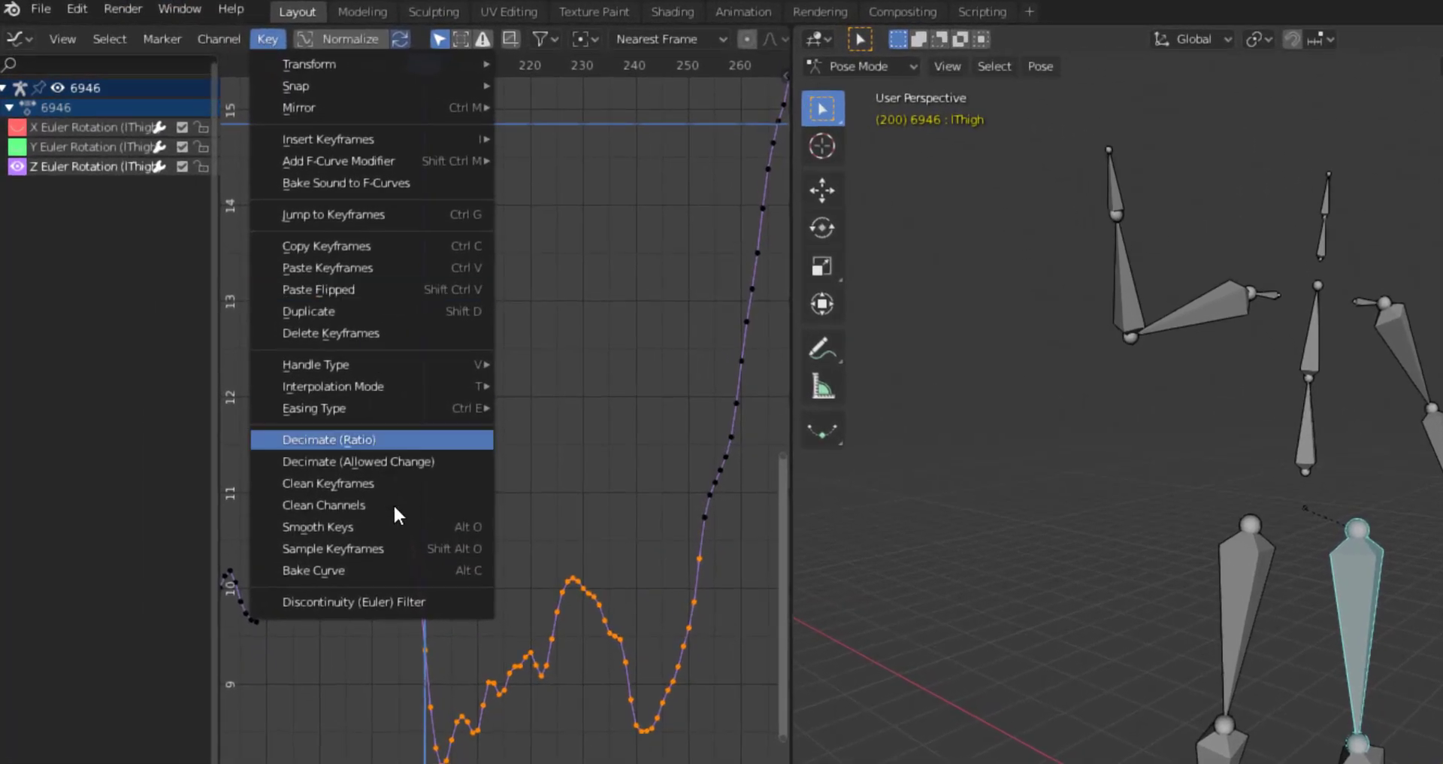
click(365, 526)
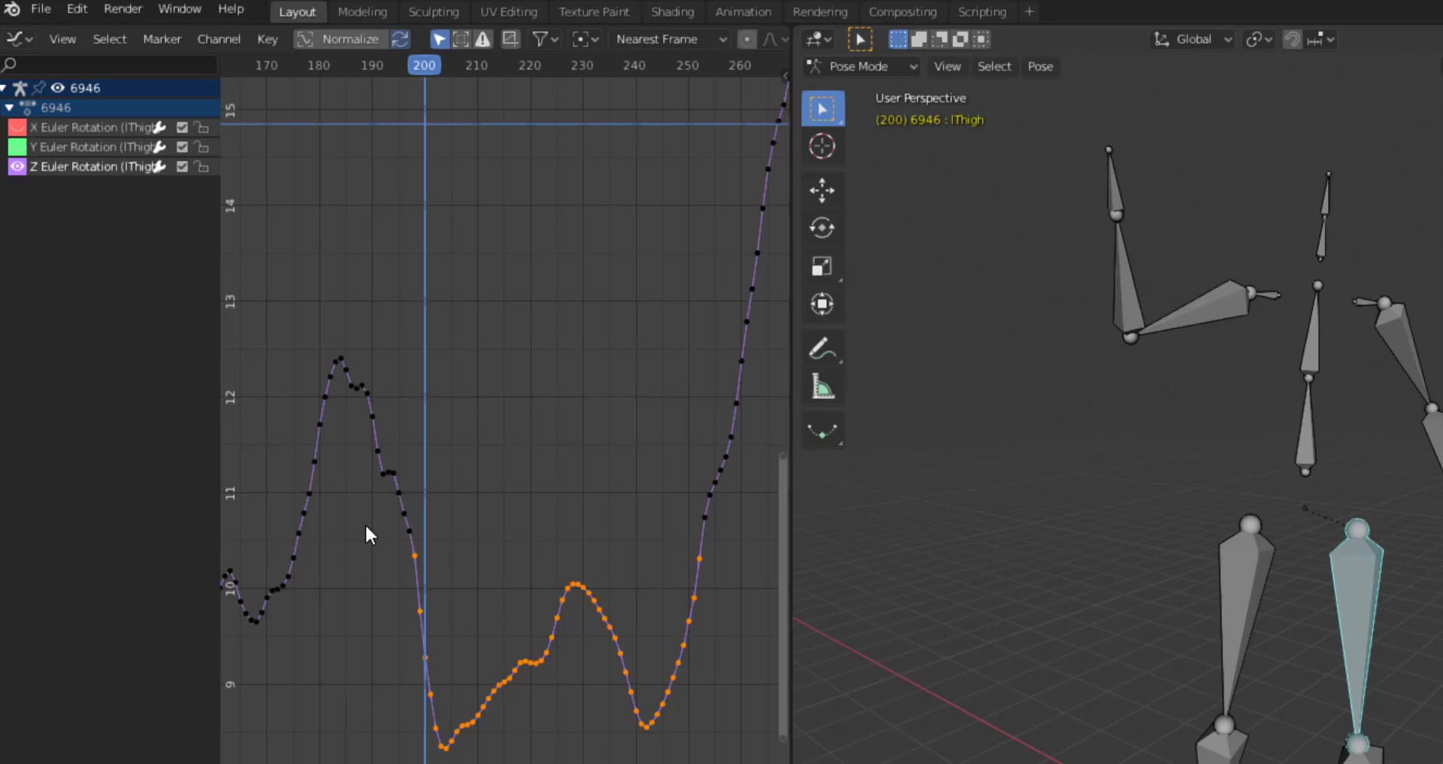
key(ctrl+z)
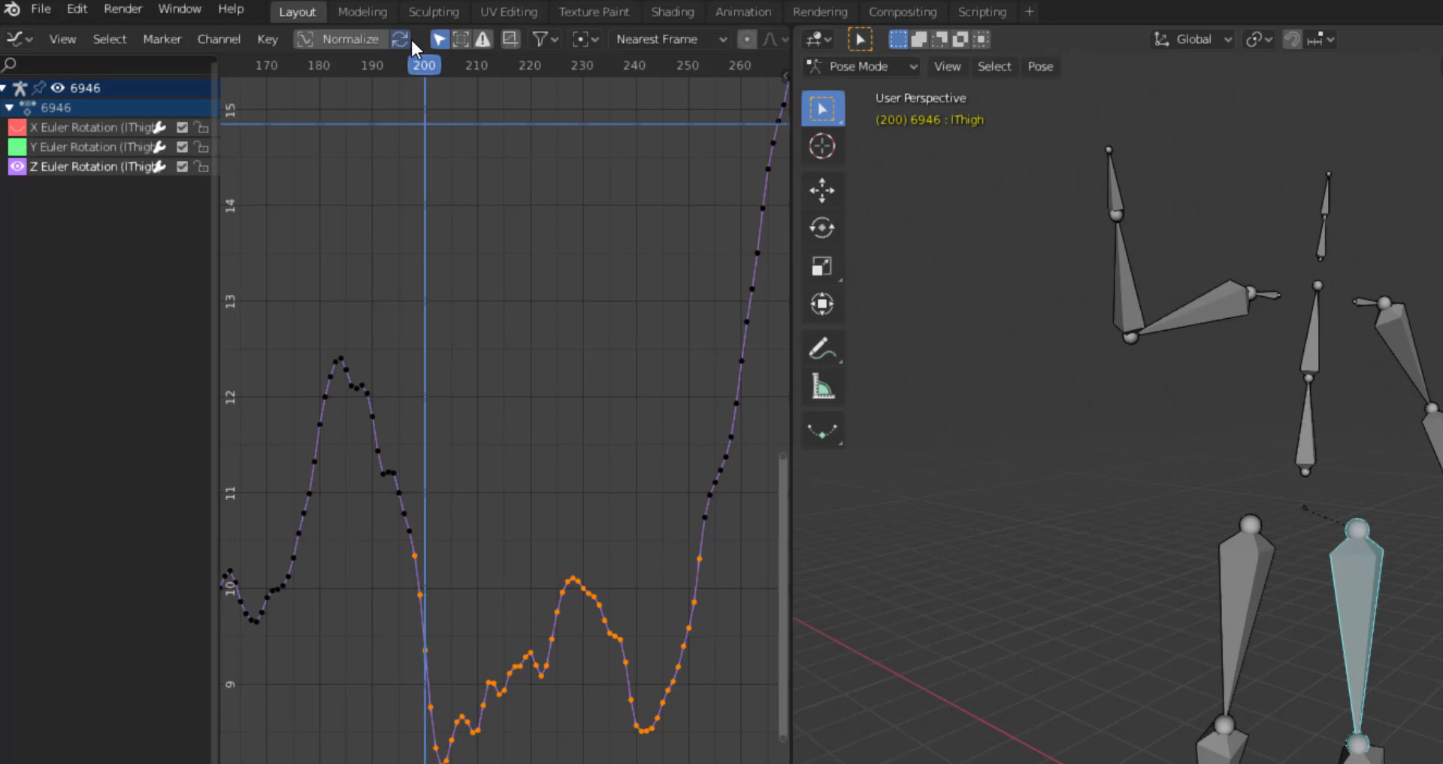
Try Decimate (Allowed Change) on the selected keyframes with a max error margin of 0.010 and undo it.
click(269, 39)
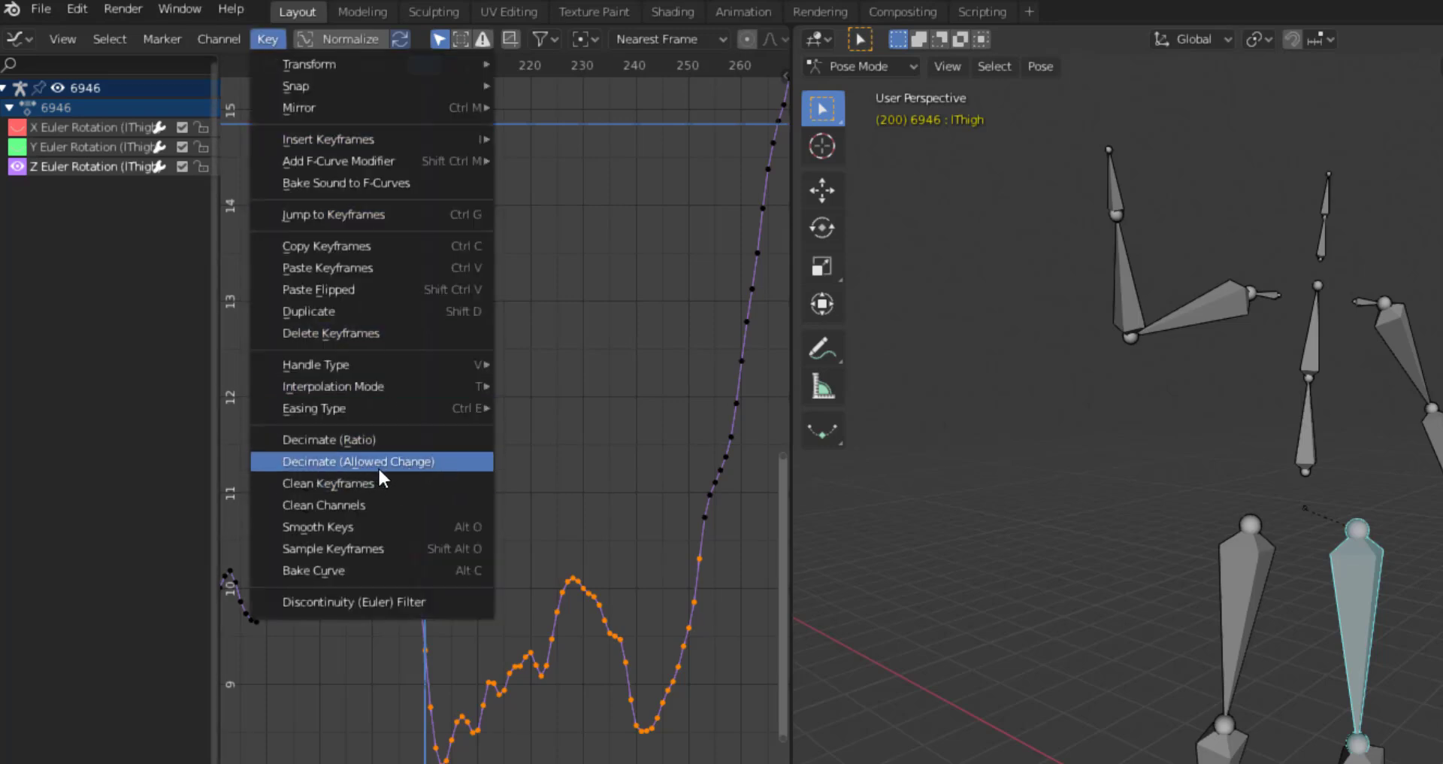
click(399, 456)
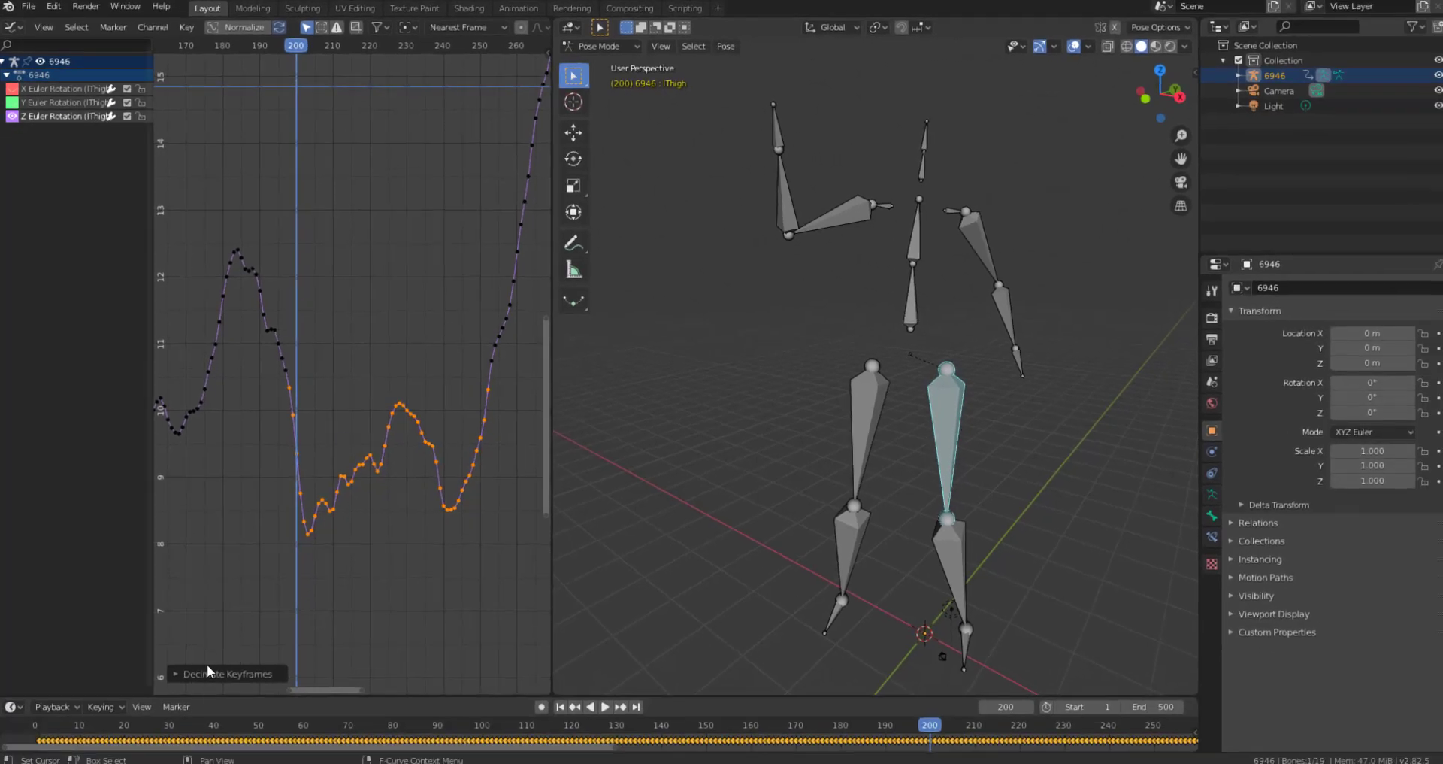
click(173, 672)
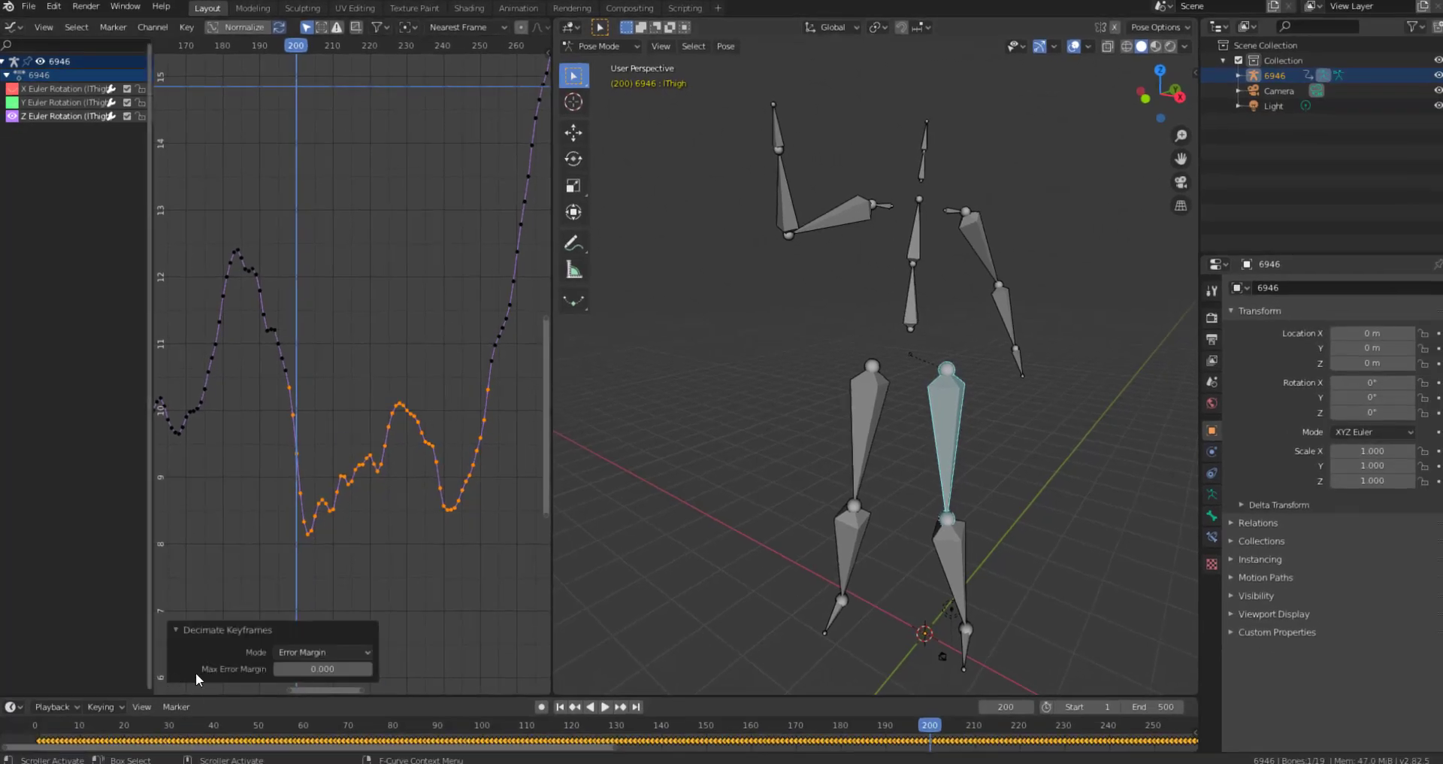
mouse_move(323, 668)
mouse_down()
mouse_move(361, 668)
mouse_move(300, 668)
mouse_move(330, 668)
mouse_up()
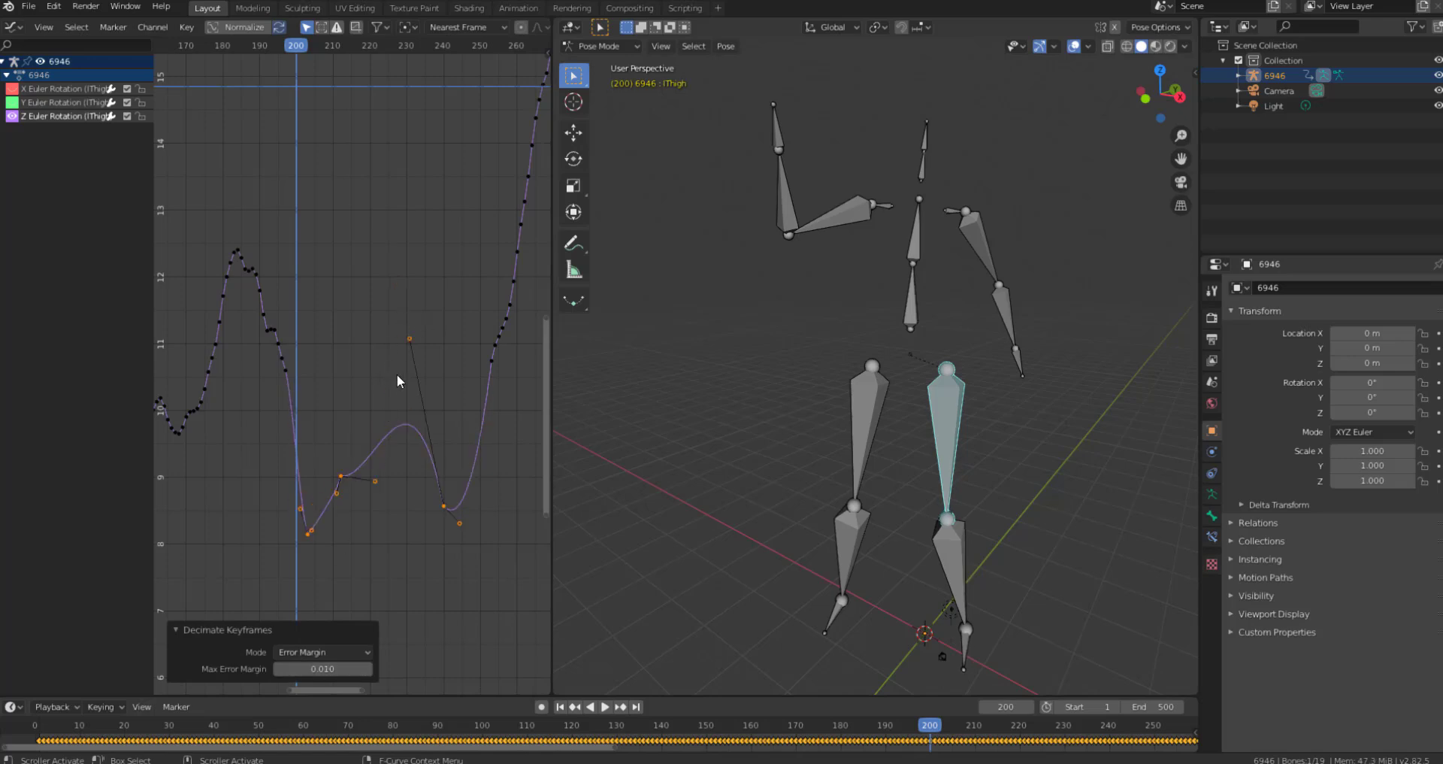
key(ctrl+z)
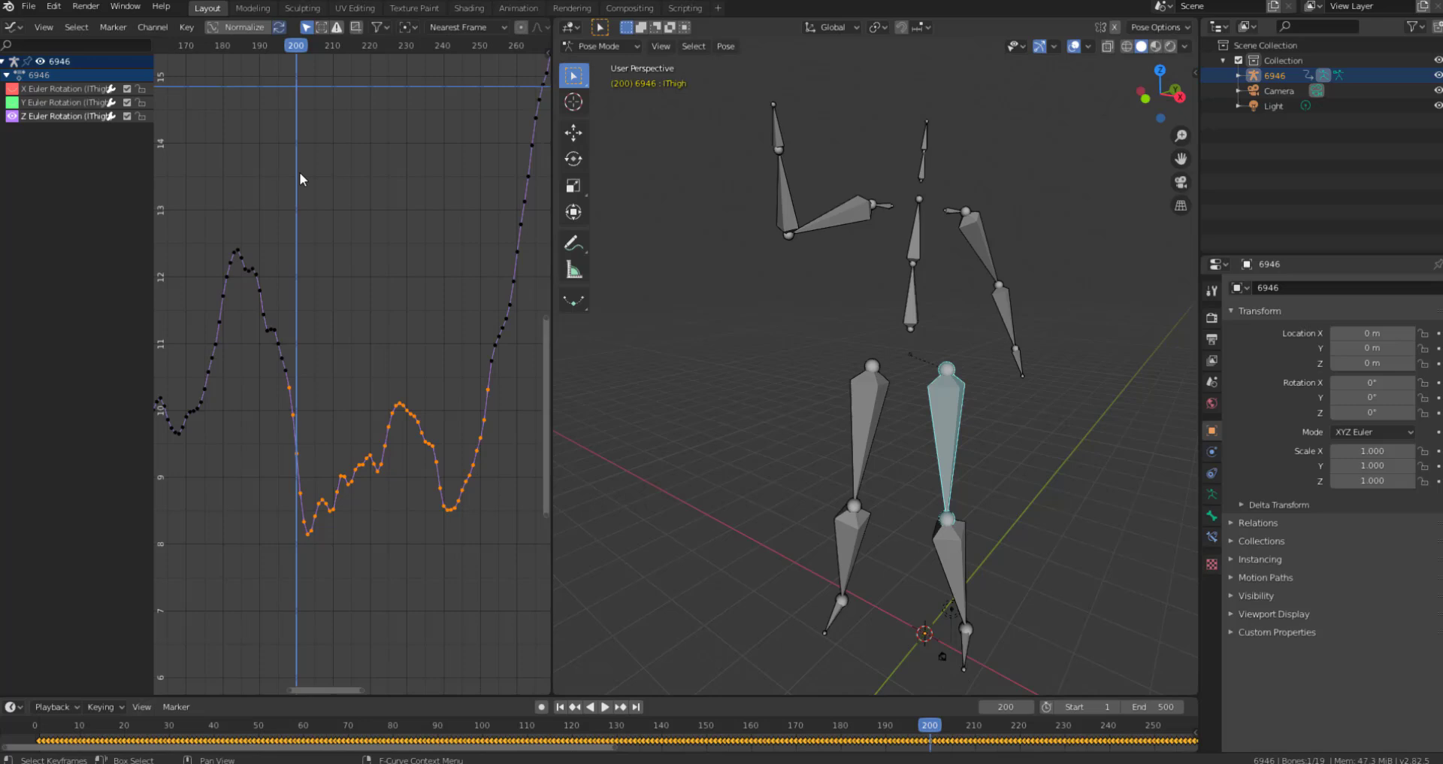
Decimate the selected Z Euler Rotation keyframes by ratio, with the Remove value set to 0.625%.
click(186, 28)
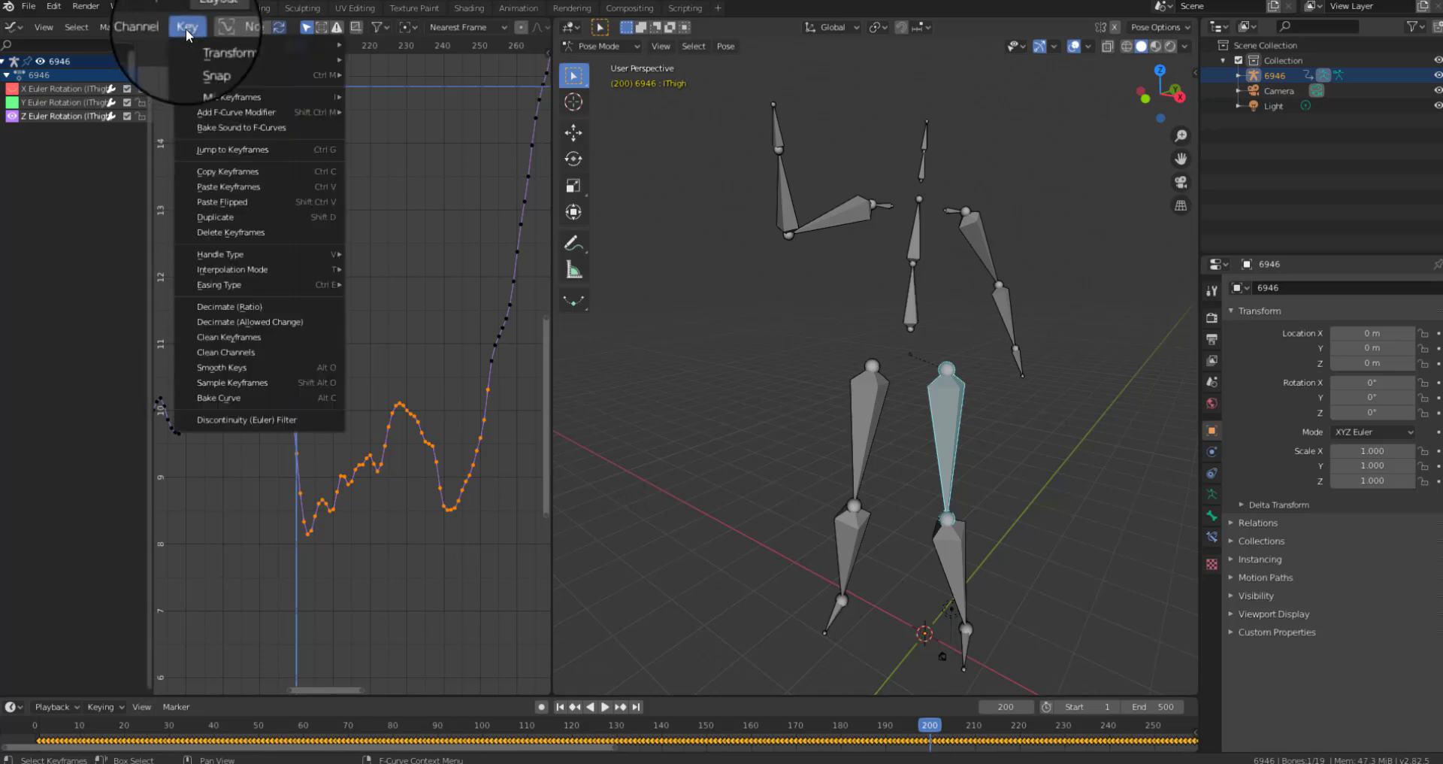
click(227, 307)
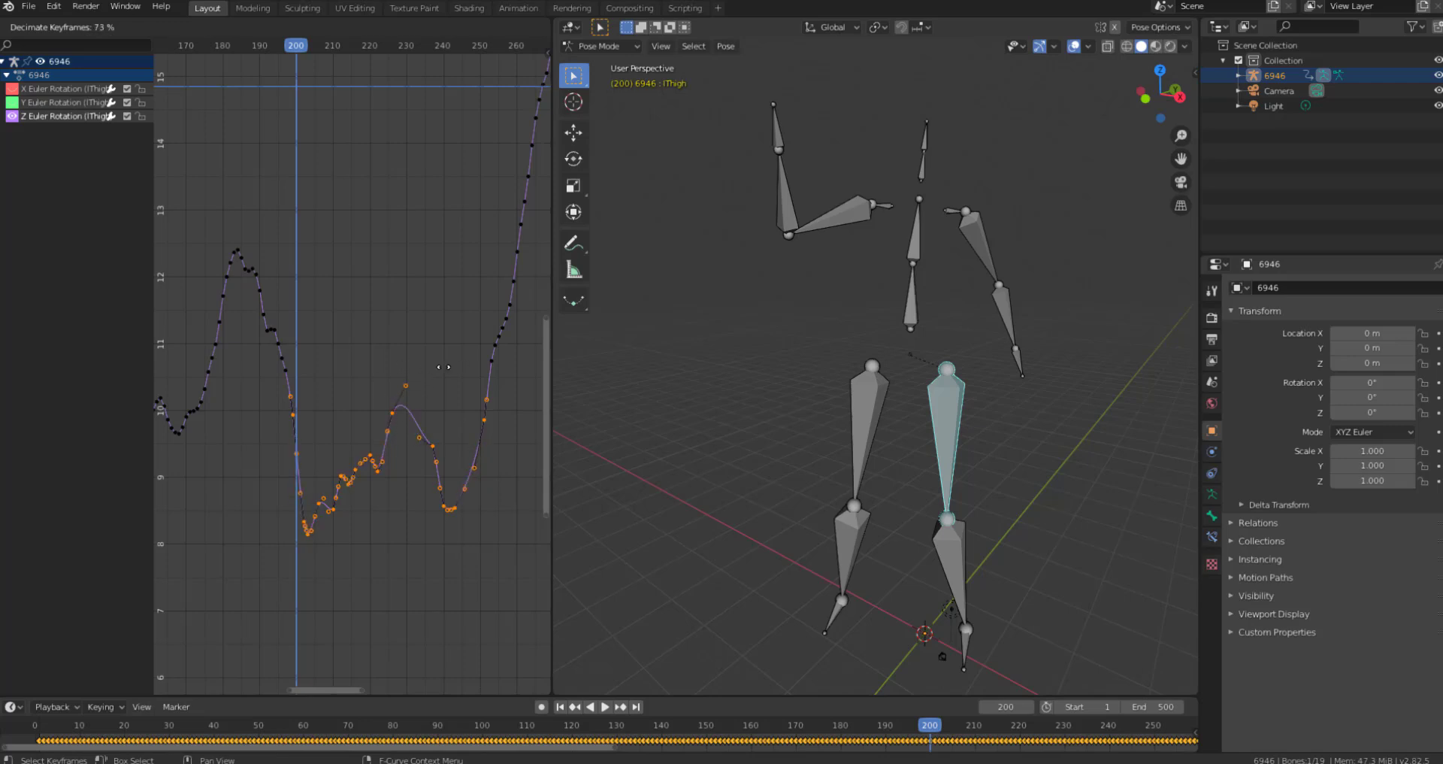
click(434, 366)
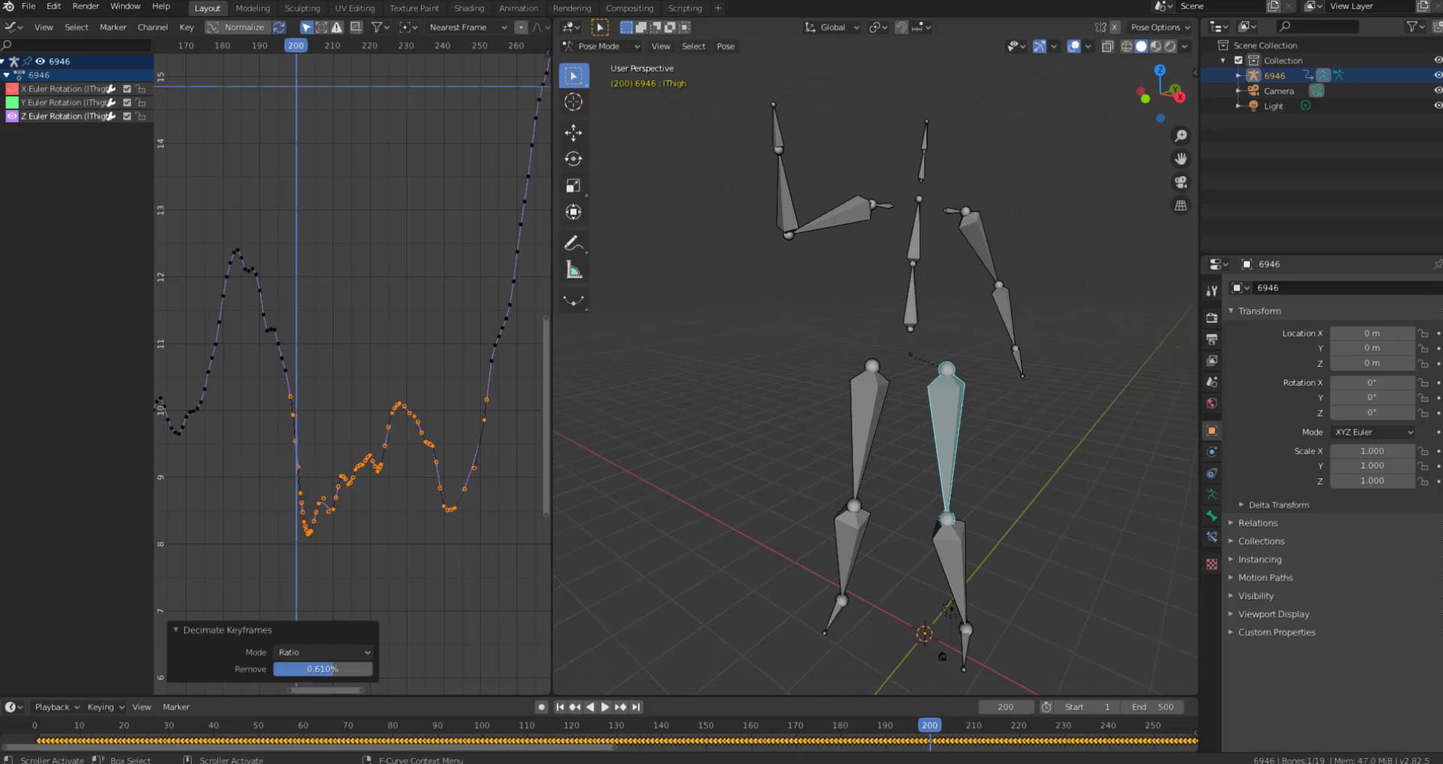
mouse_move(309, 669)
mouse_down()
mouse_move(353, 668)
mouse_move(337, 667)
mouse_up()
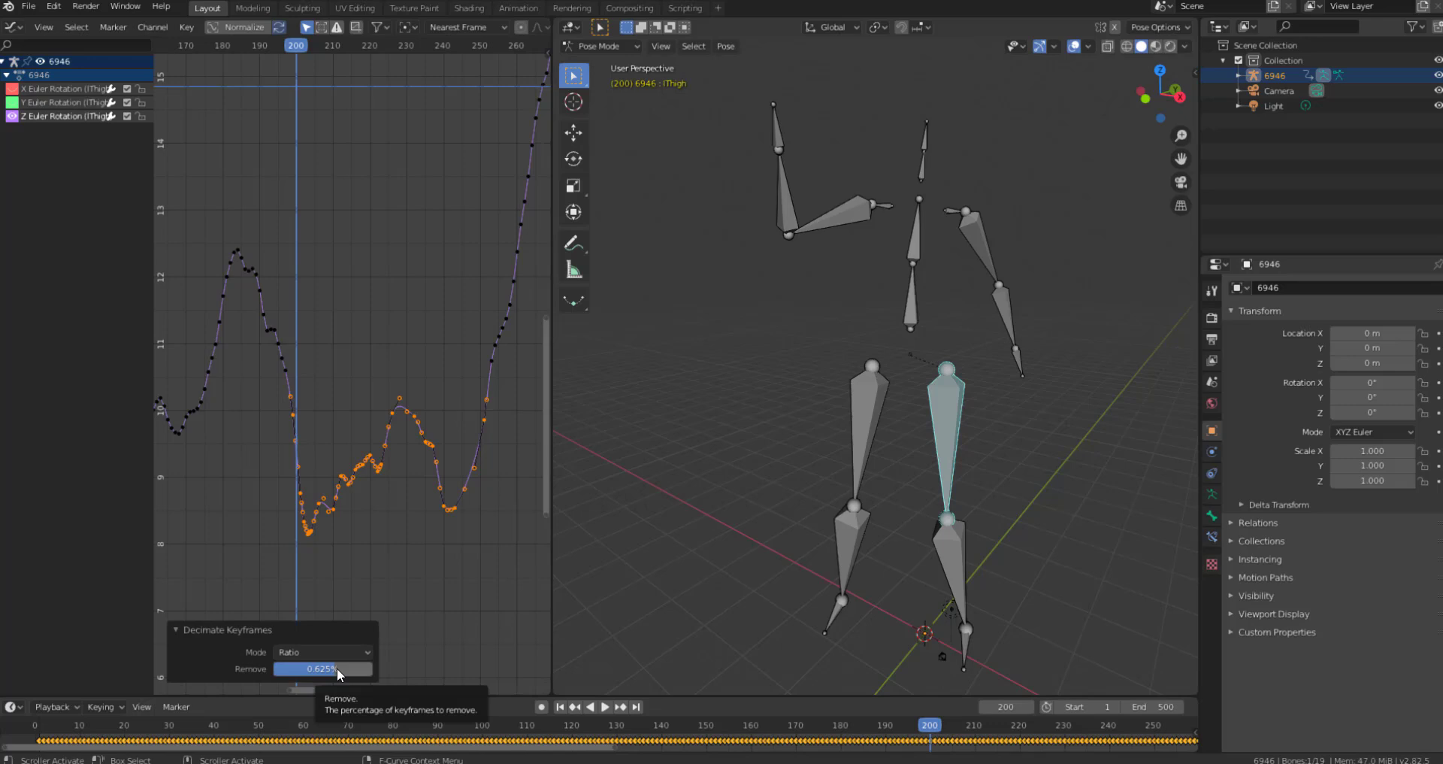
Scrub through the animation in the timeline, return to frame 0 and play it to review the armature's motion.
drag(200, 724, 743, 728)
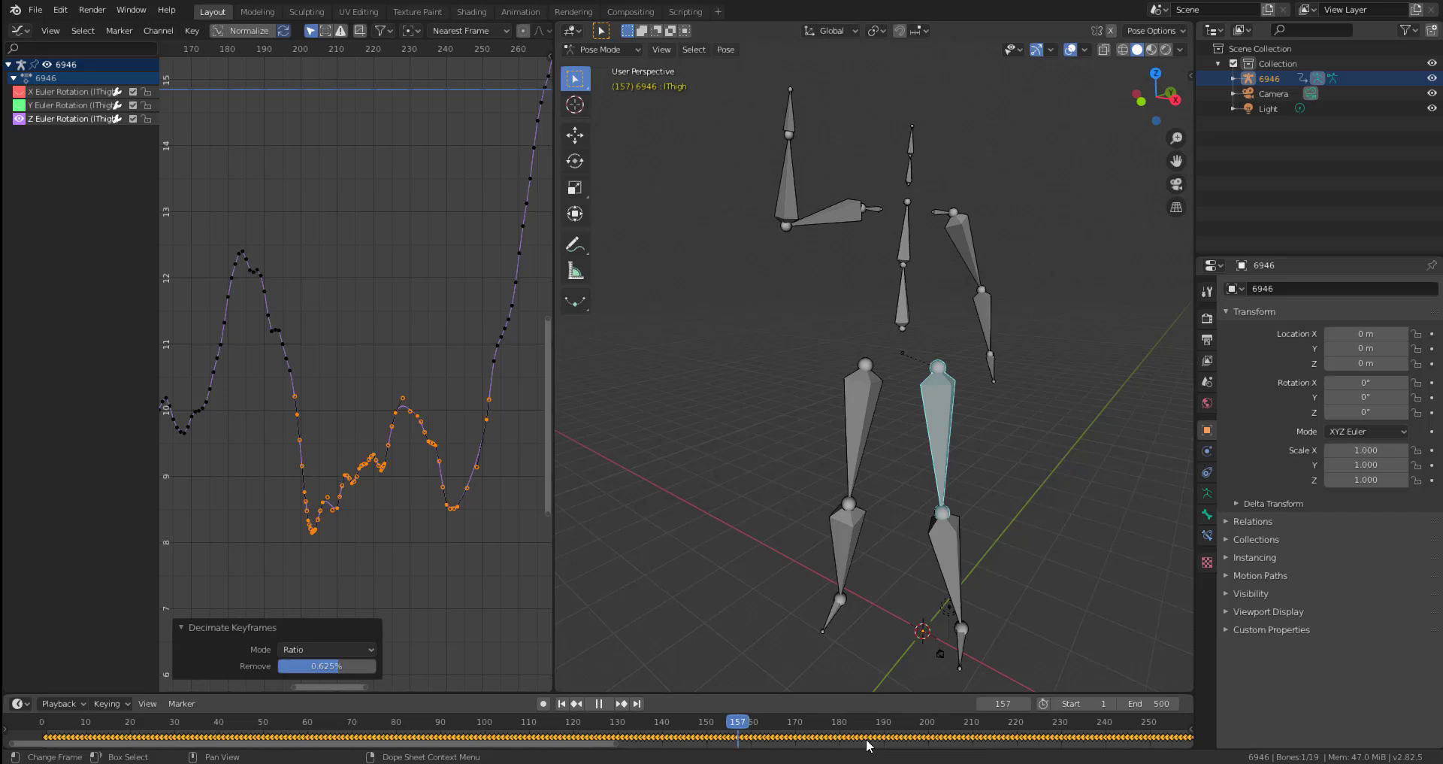
key(space)
scroll(966, 496, down, 5)
scroll(891, 461, up, 3)
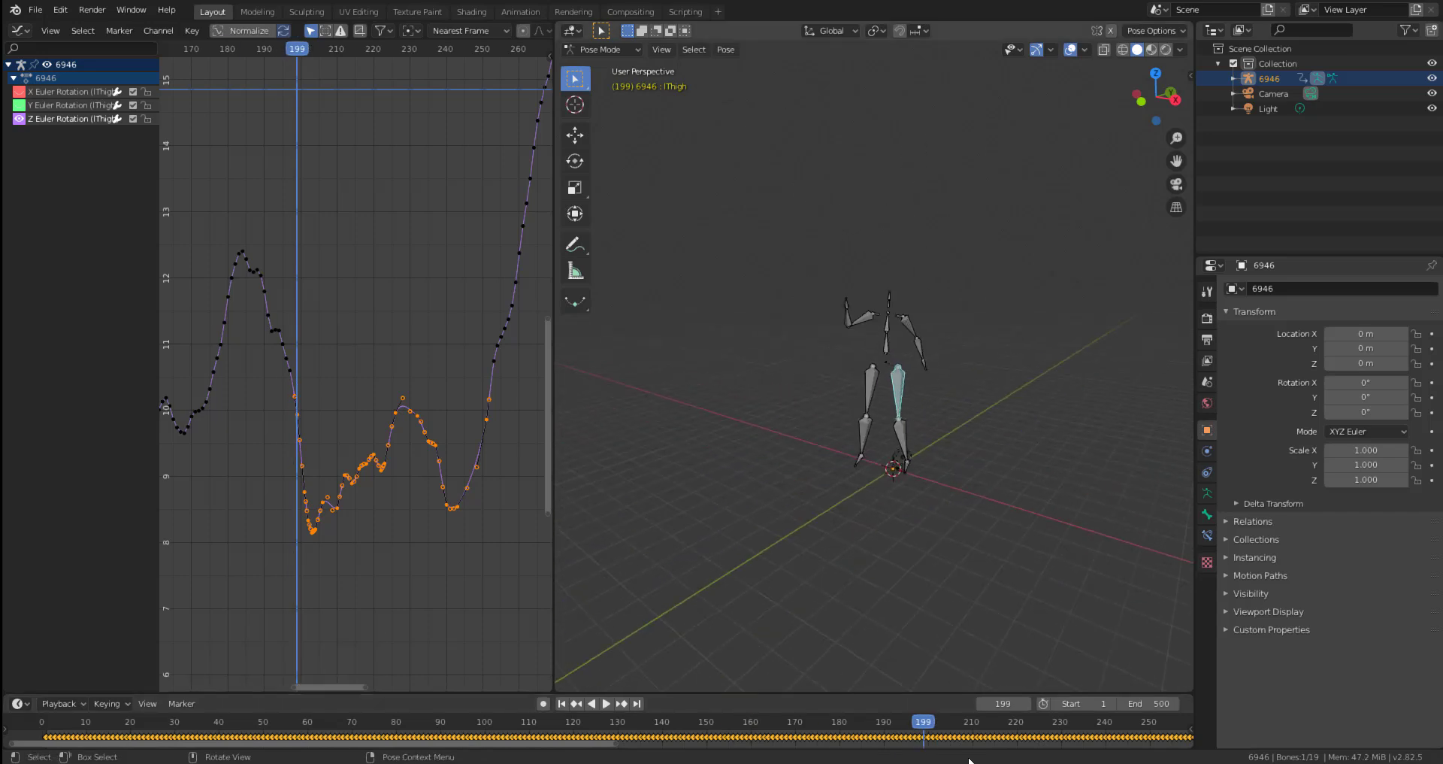
drag(932, 723, 34, 709)
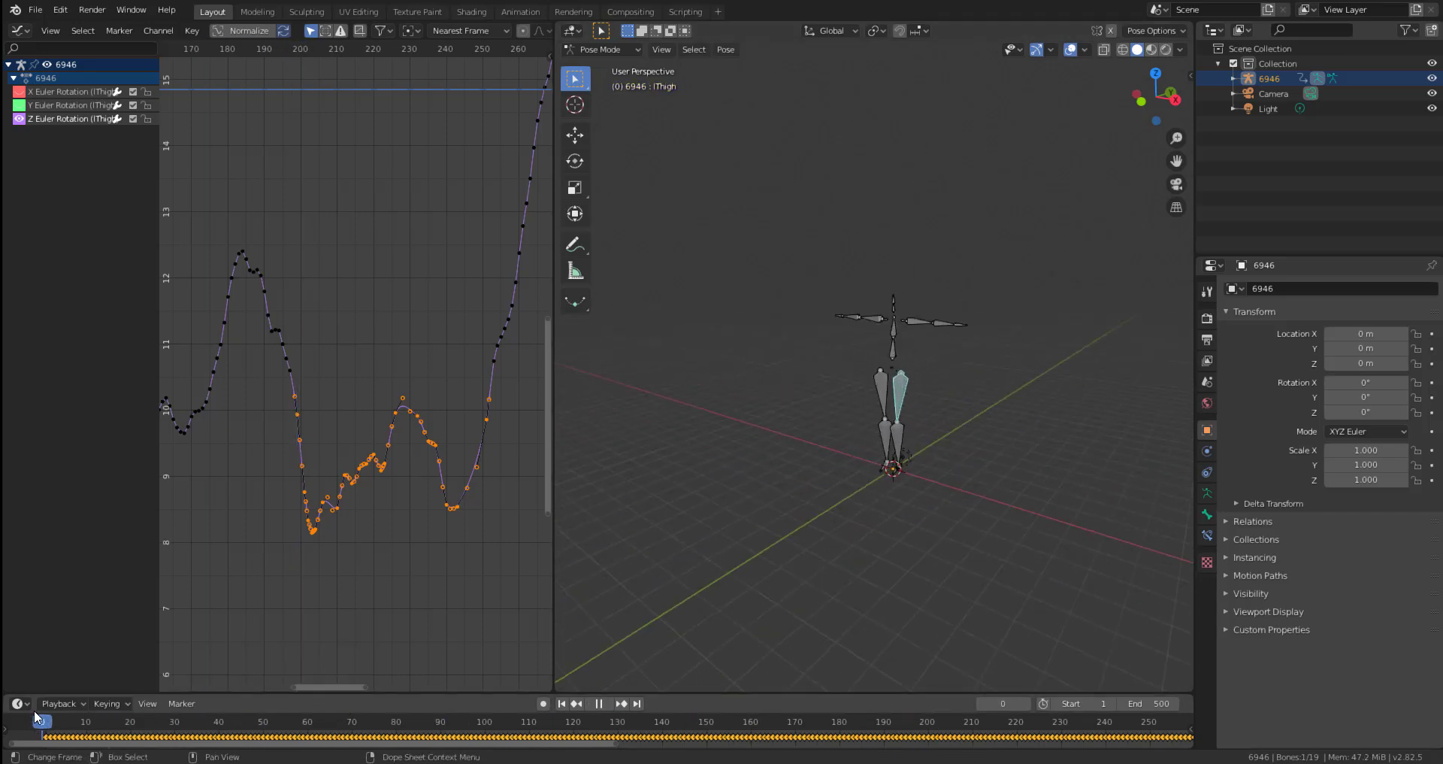
click(606, 702)
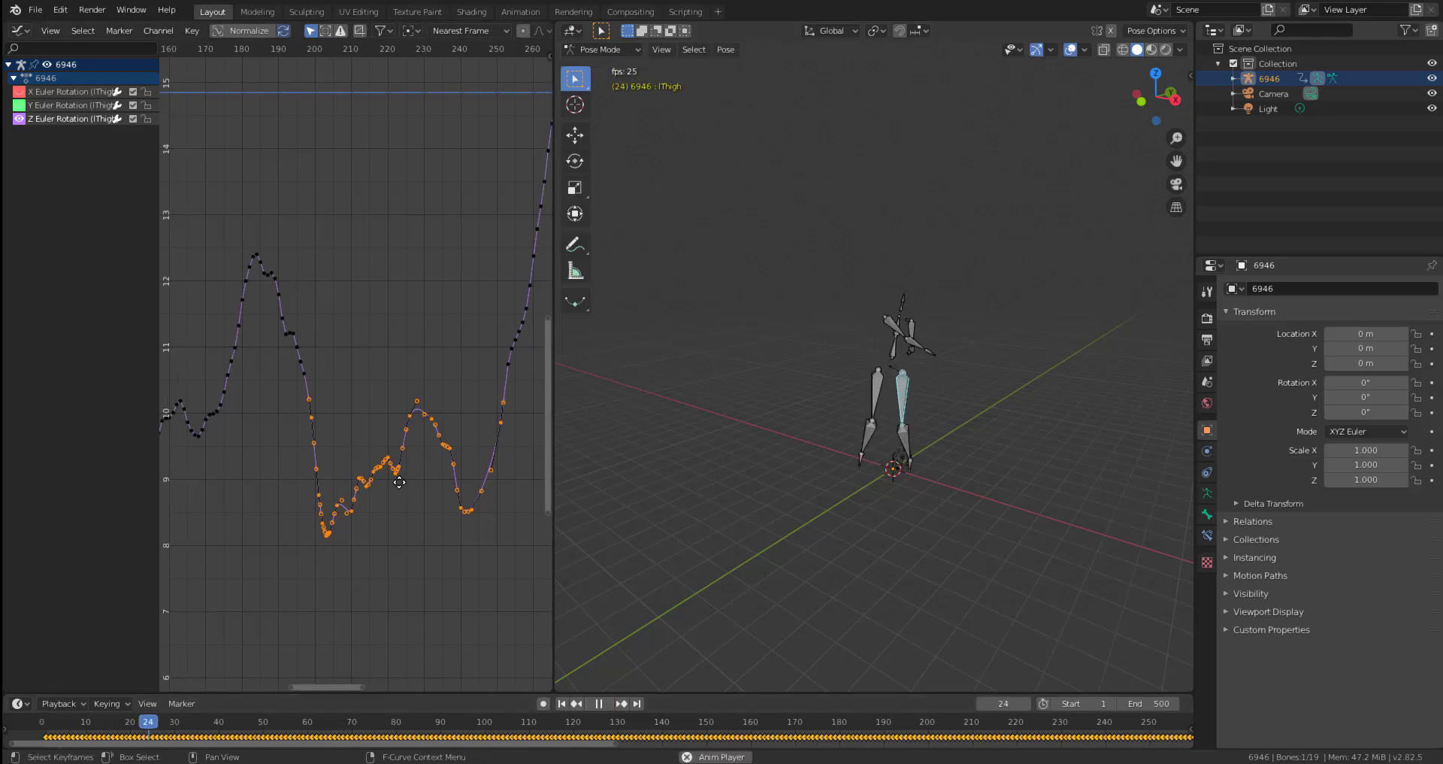
Widen the 3D viewport over most of the Graph Editor and show the full 500-frame range in the timeline during playback.
scroll(940, 294, up, 4)
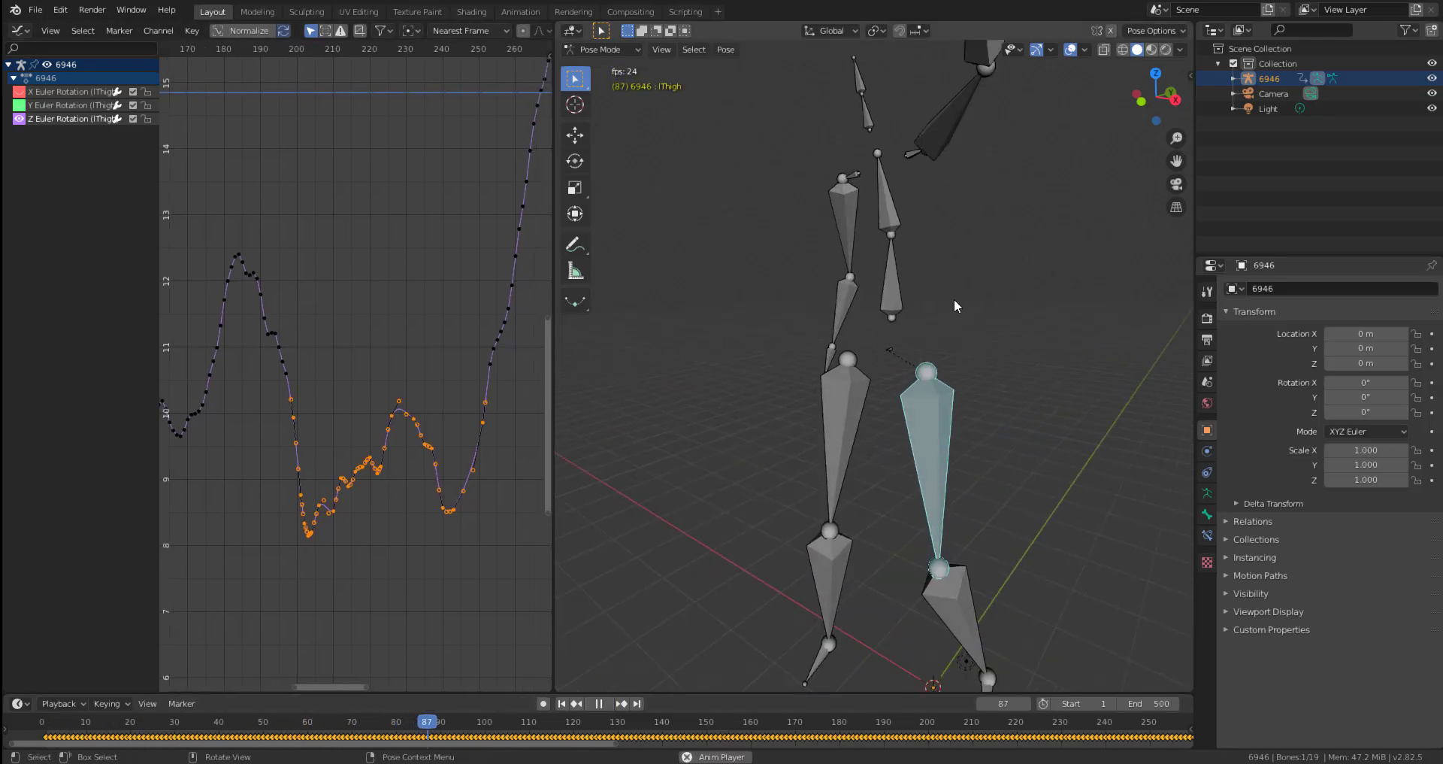
scroll(954, 299, down, 2)
drag(554, 311, 83, 311)
scroll(864, 342, down, 5)
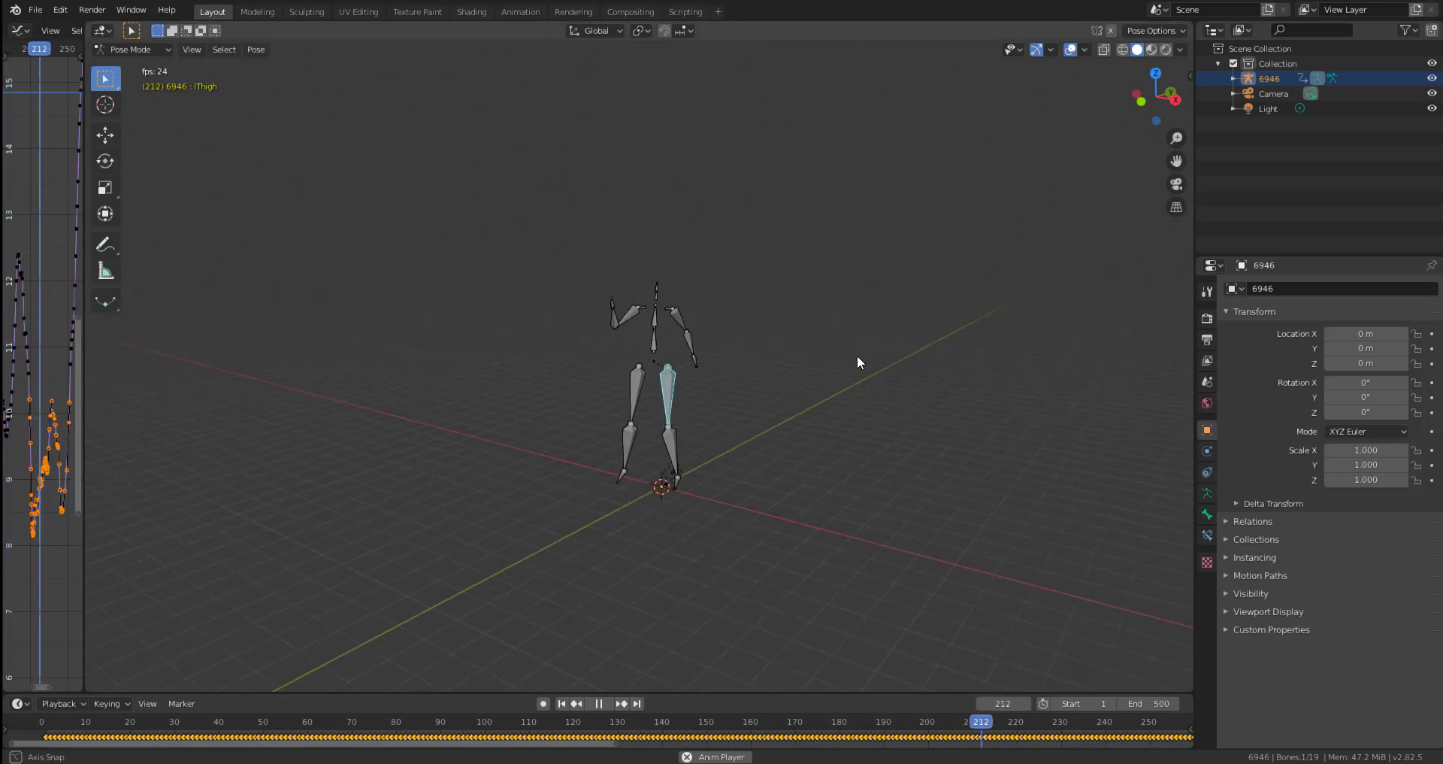
middle_drag(856, 355, 815, 385)
drag(615, 743, 1241, 738)
middle_drag(1036, 553, 1029, 508)
scroll(763, 332, up, 6)
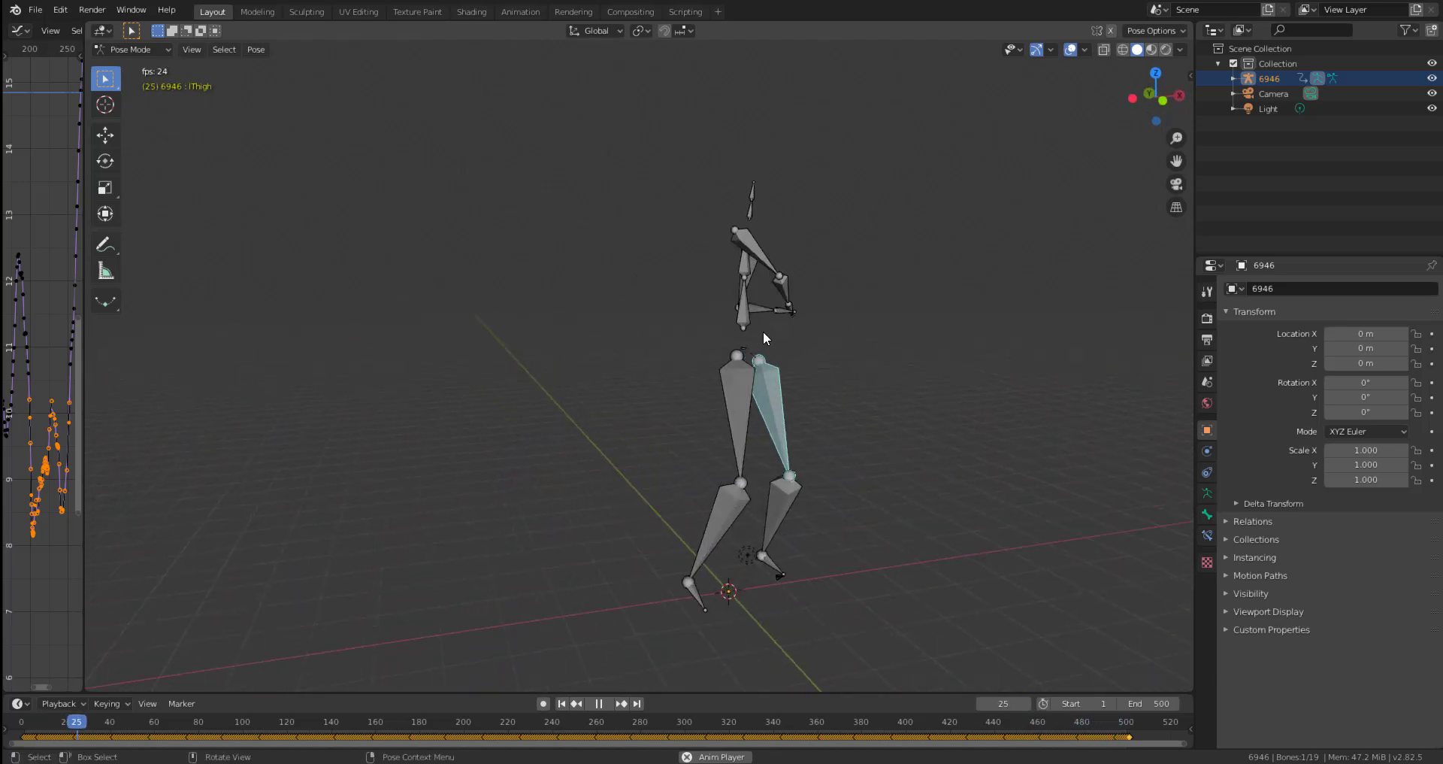